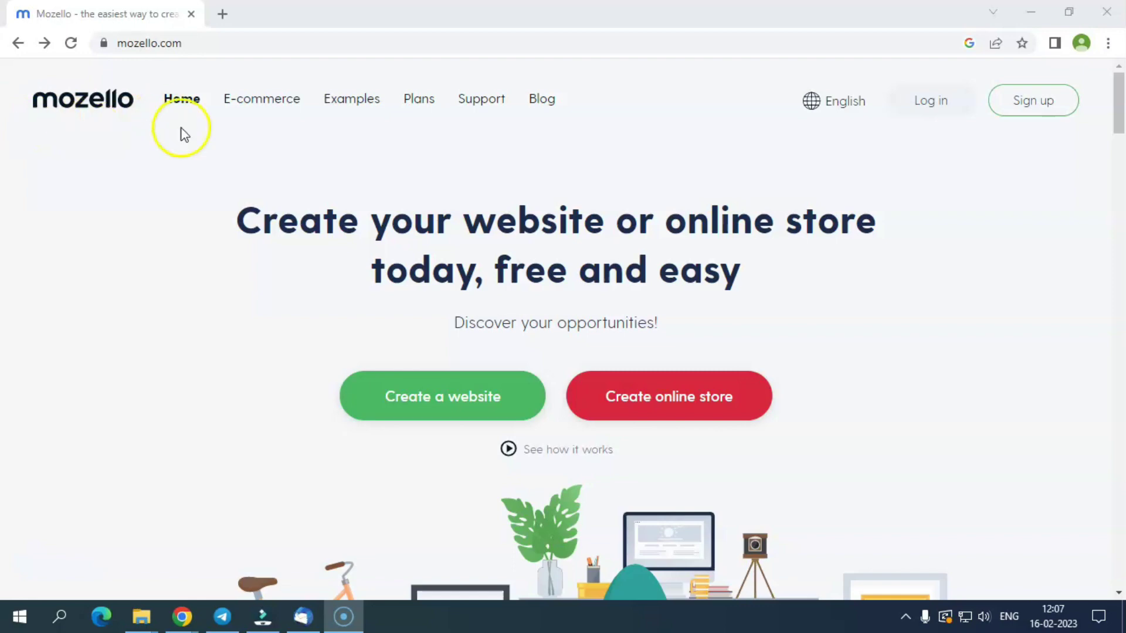
{"action": "scroll", "coordinate": [272, 194], "scroll_direction": "down", "scroll_amount": 2}
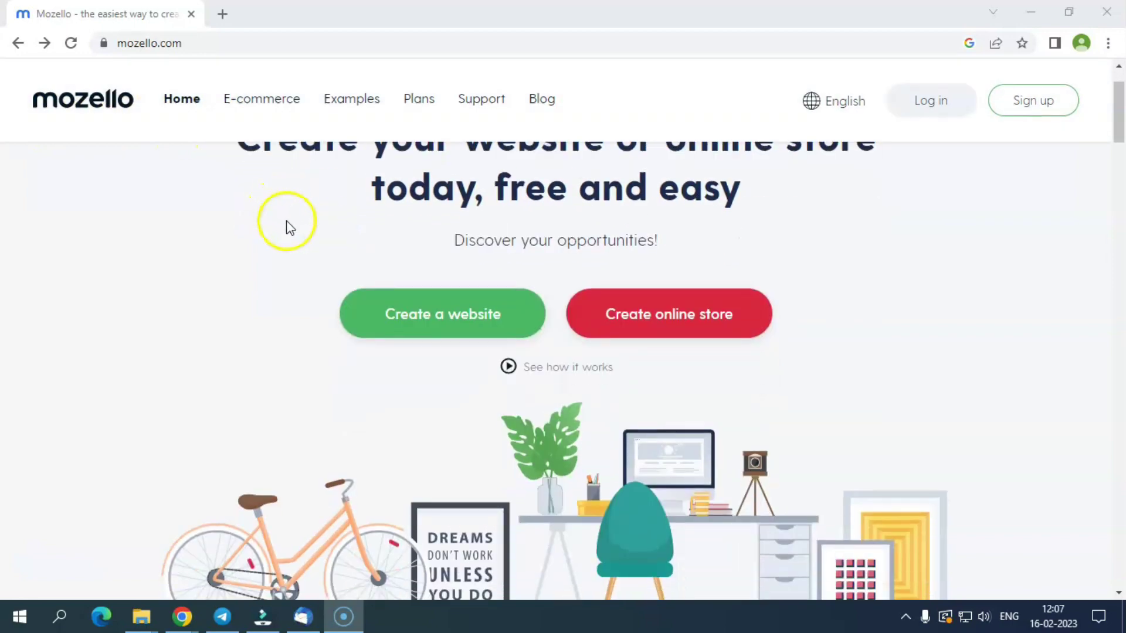
{"action": "scroll", "coordinate": [290, 228], "scroll_direction": "down", "scroll_amount": 10}
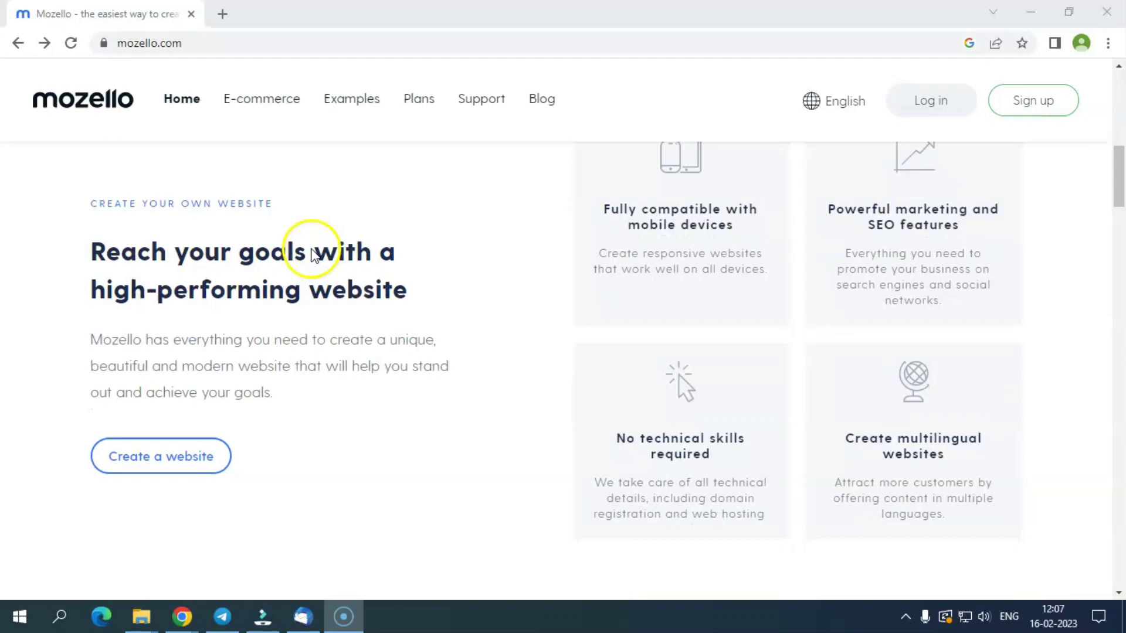
{"action": "scroll", "coordinate": [312, 252], "scroll_direction": "down", "scroll_amount": 10}
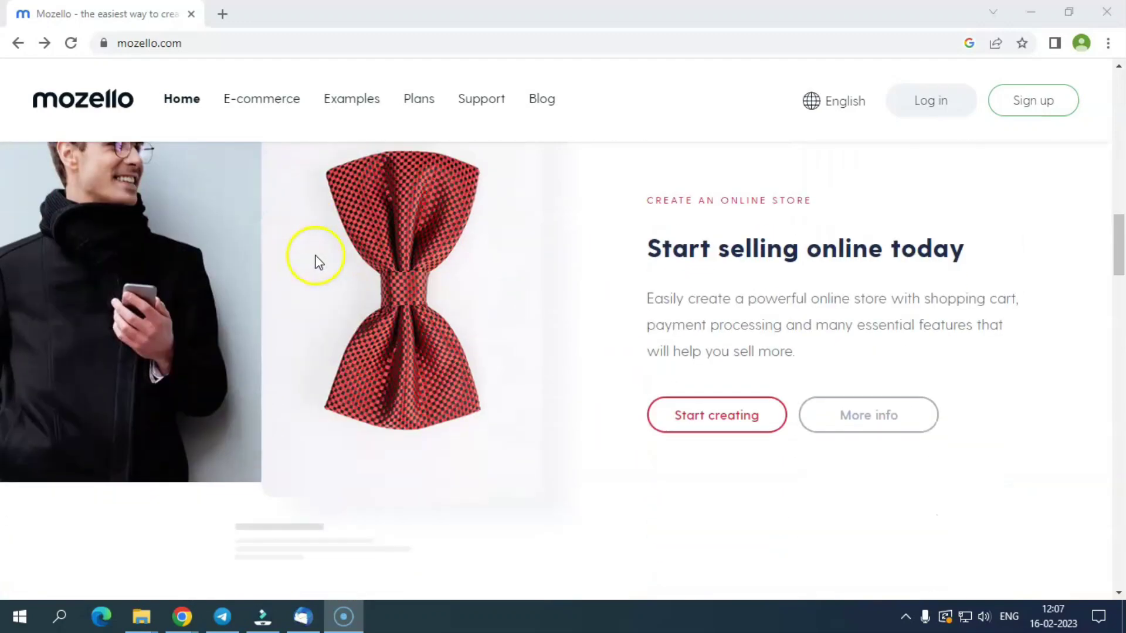
{"action": "scroll", "coordinate": [318, 261], "scroll_direction": "down", "scroll_amount": 10}
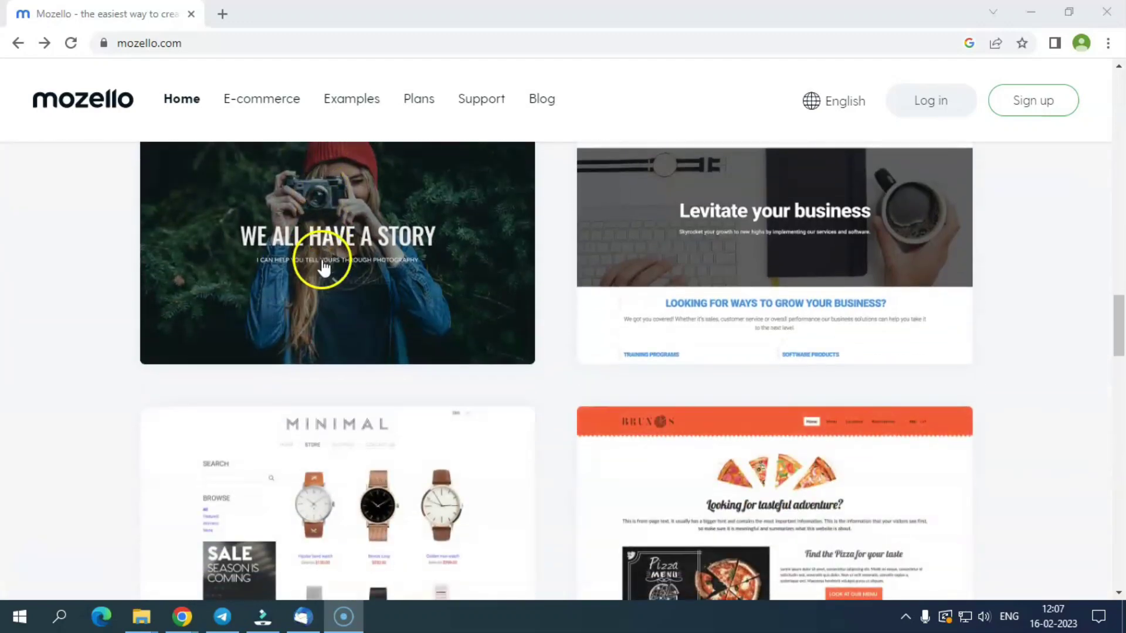
{"action": "scroll", "coordinate": [322, 267], "scroll_direction": "down", "scroll_amount": 10}
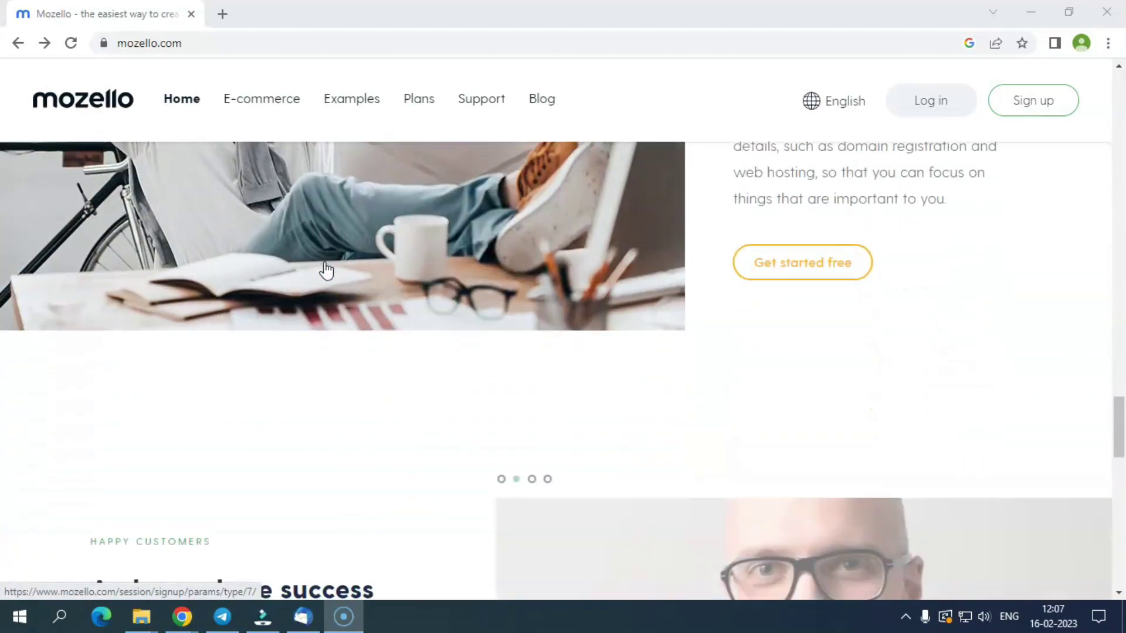
{"action": "scroll", "coordinate": [327, 269], "scroll_direction": "down", "scroll_amount": 5}
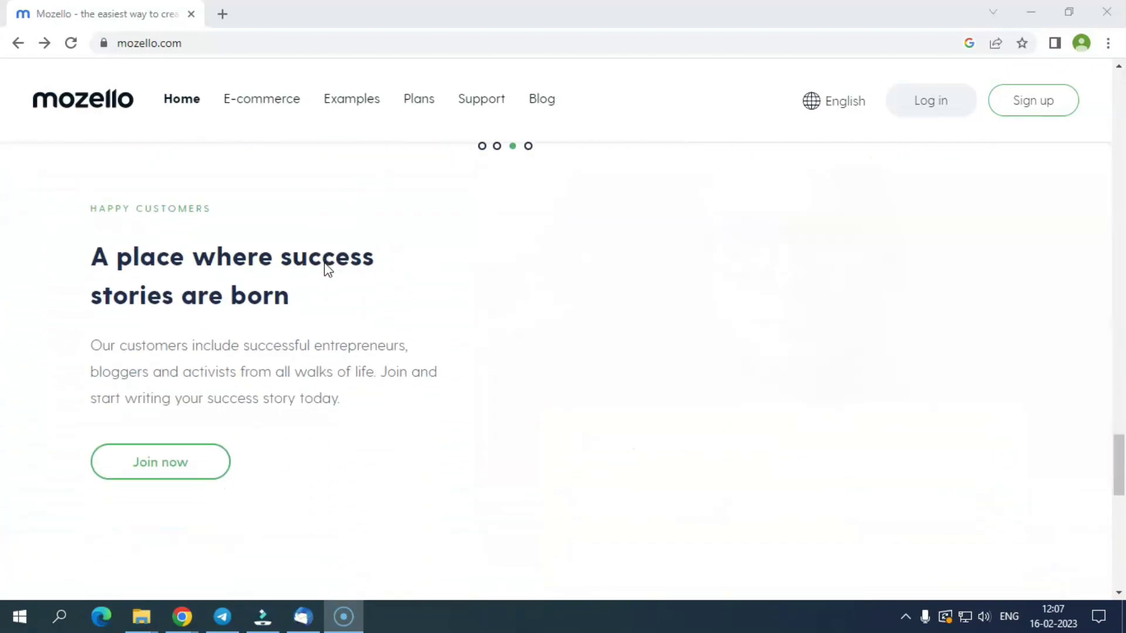
{"action": "scroll", "coordinate": [327, 270], "scroll_direction": "down", "scroll_amount": 10}
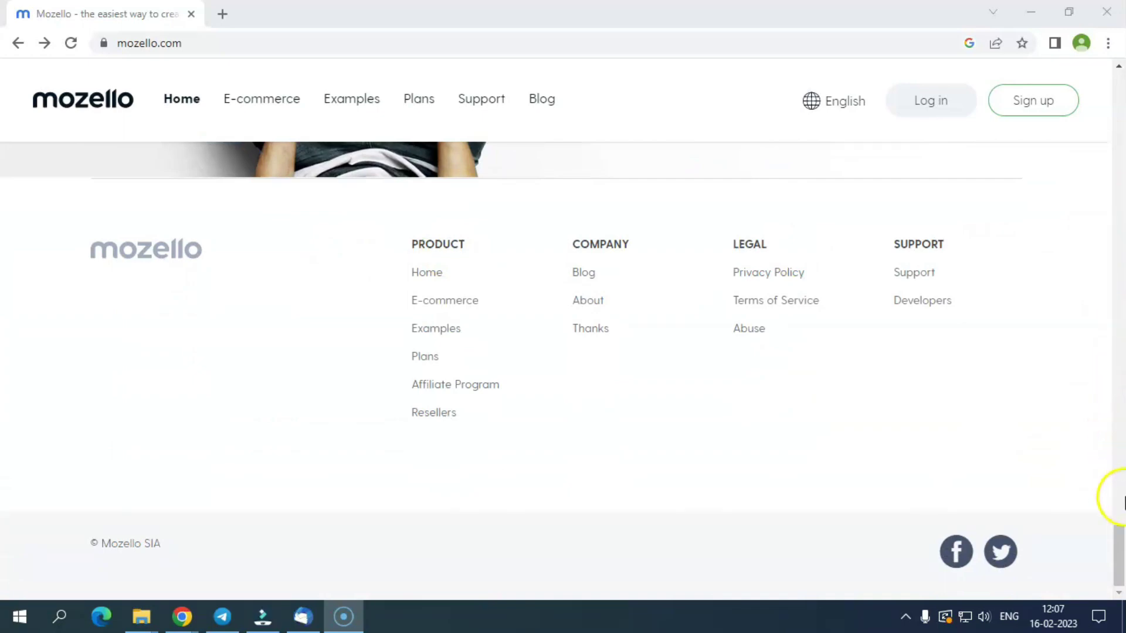
{"action": "left_click_drag", "start_coordinate": [1119, 540], "coordinate": [1121, 88]}
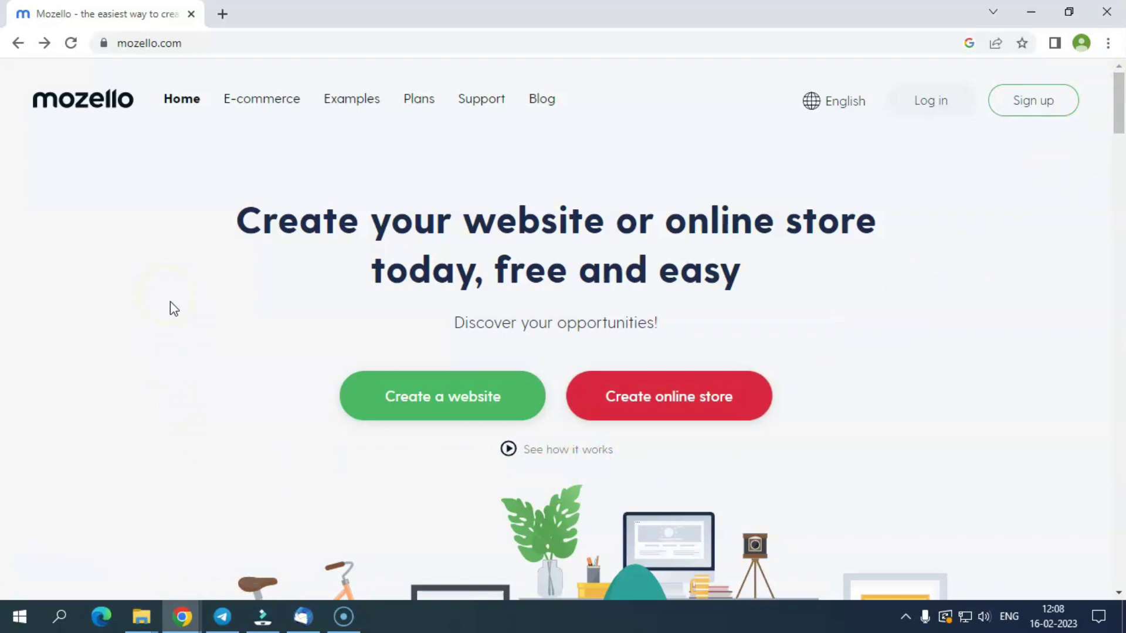
{"action": "left_click", "coordinate": [190, 104]}
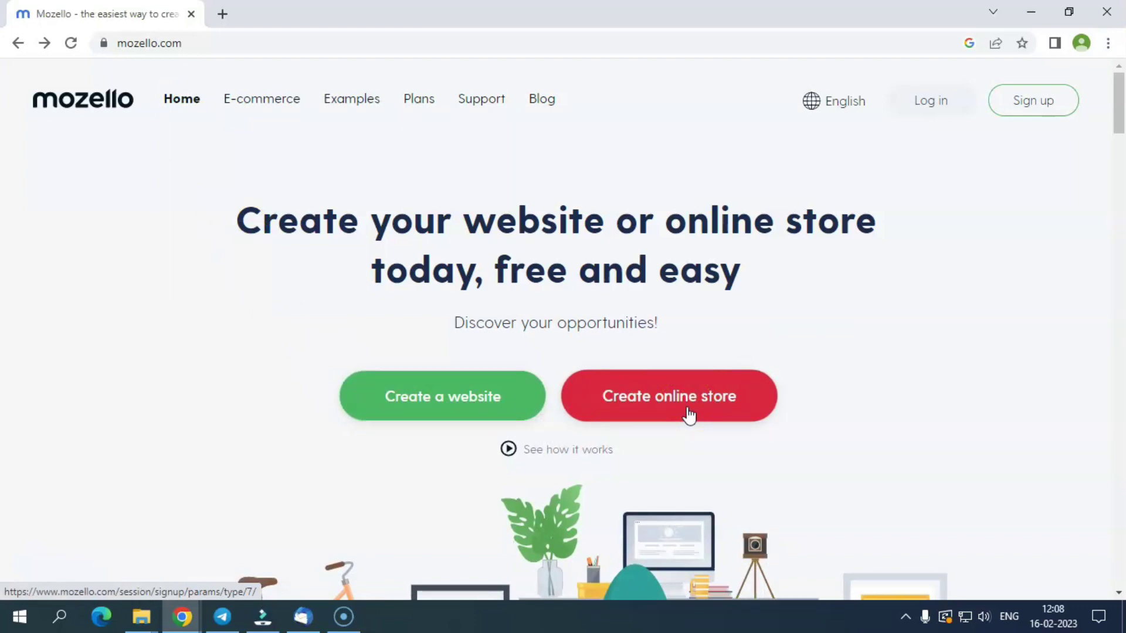
- Start a new website with the account e-mail and password, choosing Online store as the type
{"action": "left_click", "coordinate": [460, 406]}
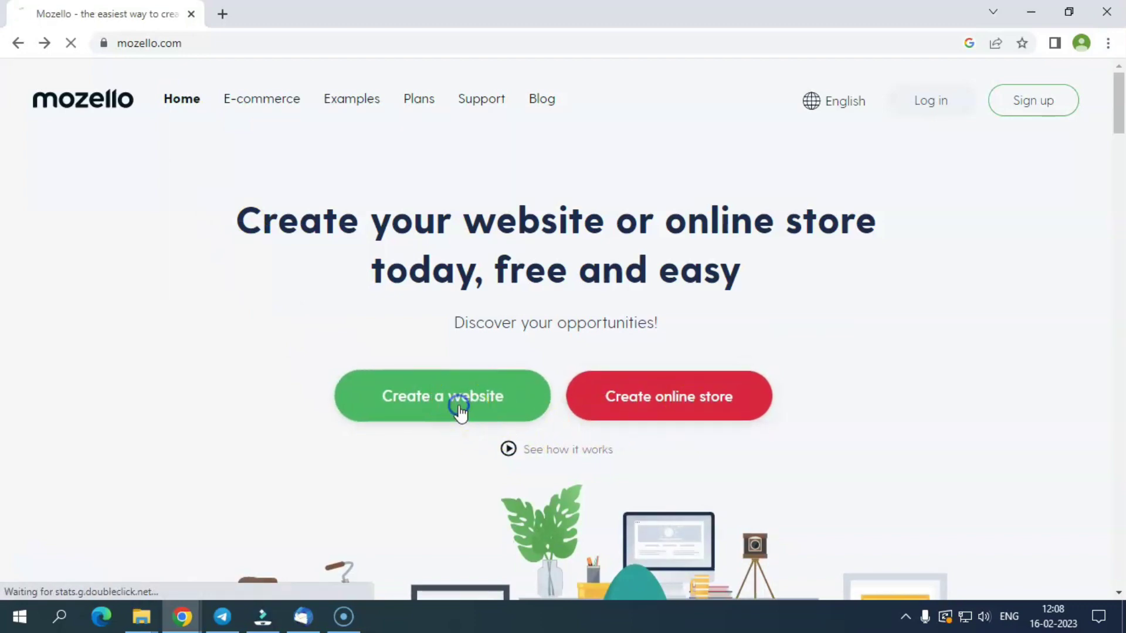
{"action": "left_click", "coordinate": [484, 370]}
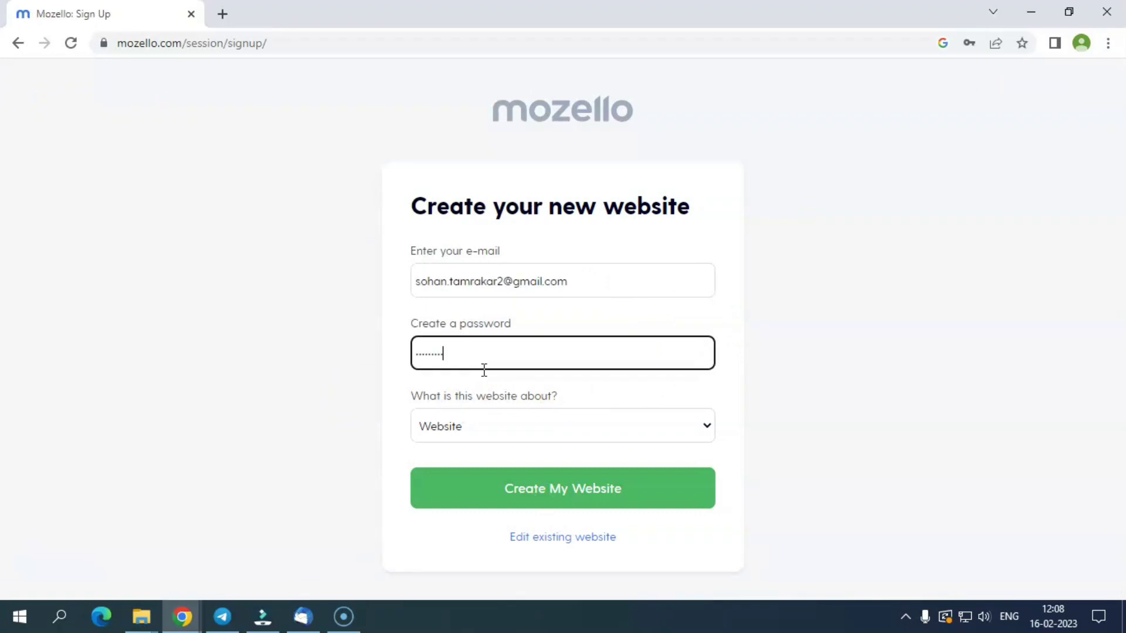
{"action": "left_click", "coordinate": [508, 437]}
{"action": "left_click", "coordinate": [499, 463]}
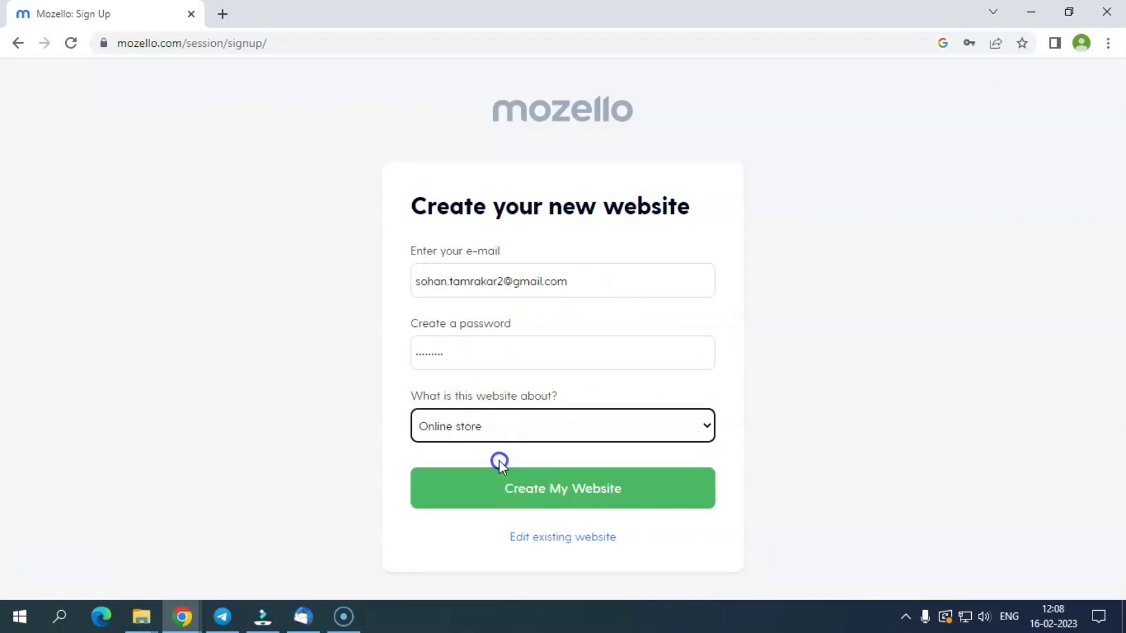
{"action": "left_click", "coordinate": [506, 433]}
{"action": "left_click", "coordinate": [499, 450]}
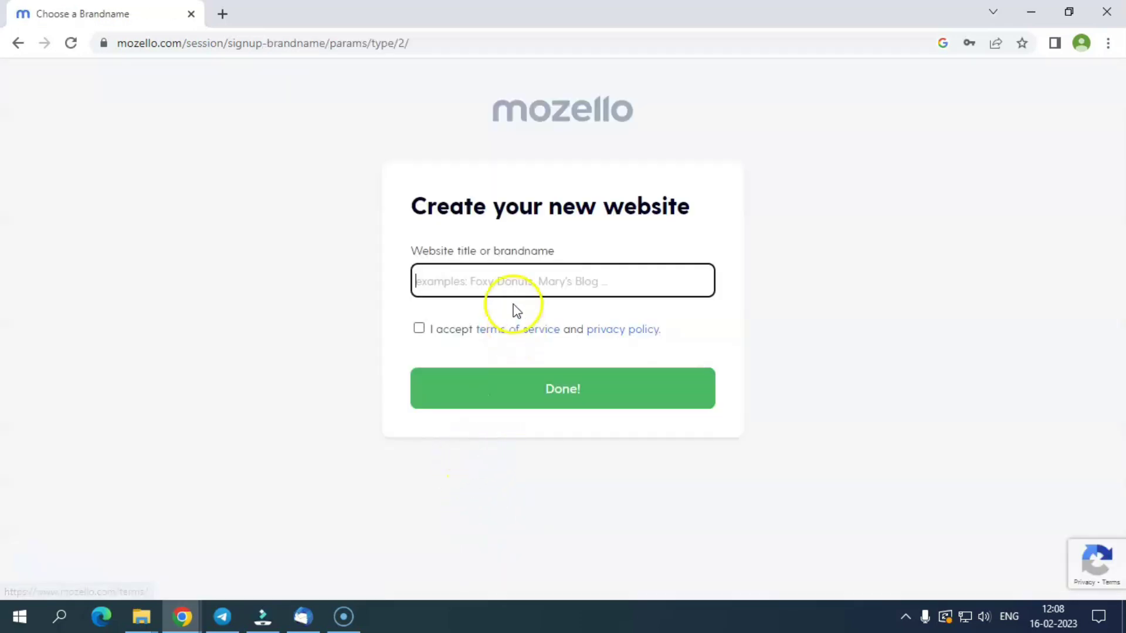
- Enter the brand name 'angel', accept the terms and finish sign-up
{"action": "type", "text": "angel"}
{"action": "left_click", "coordinate": [516, 324]}
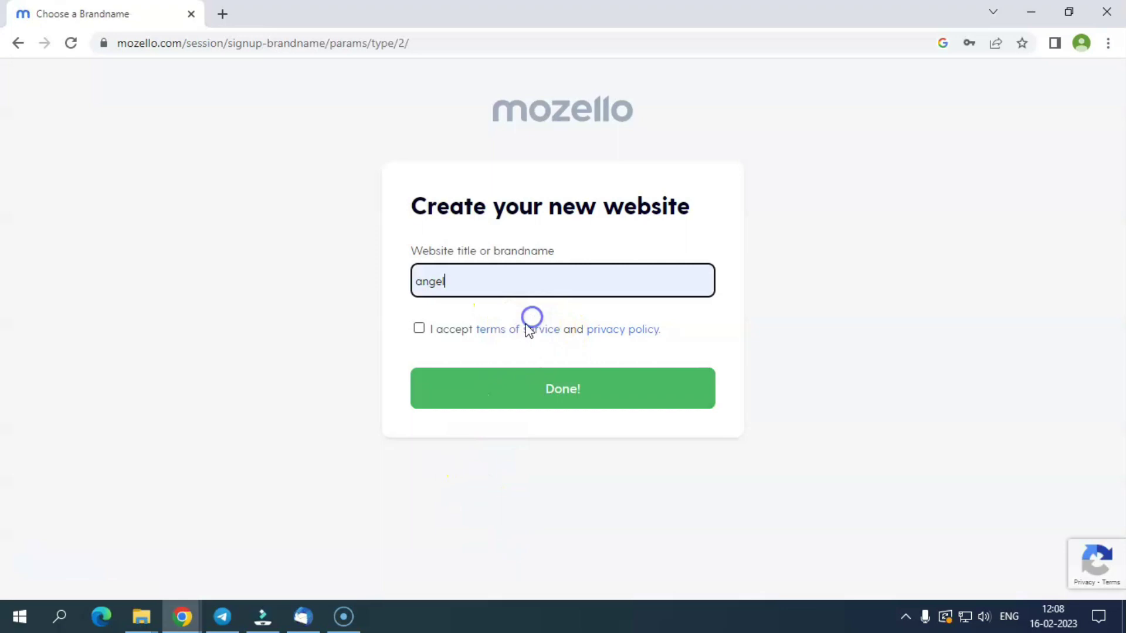
{"action": "left_click", "coordinate": [485, 388]}
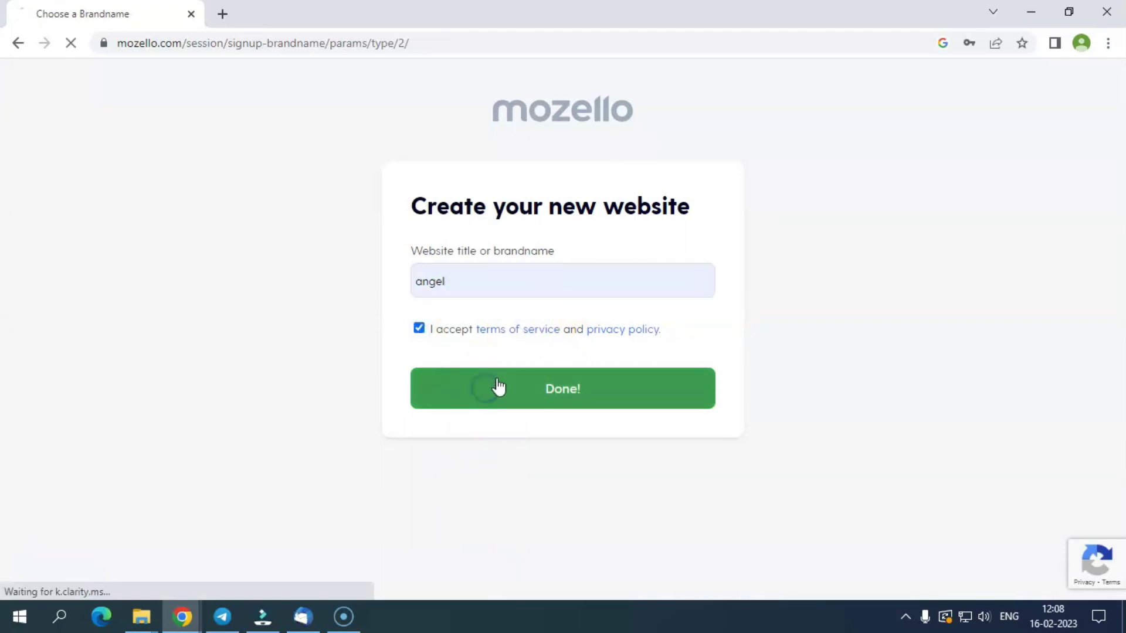
{"action": "left_click", "coordinate": [532, 398]}
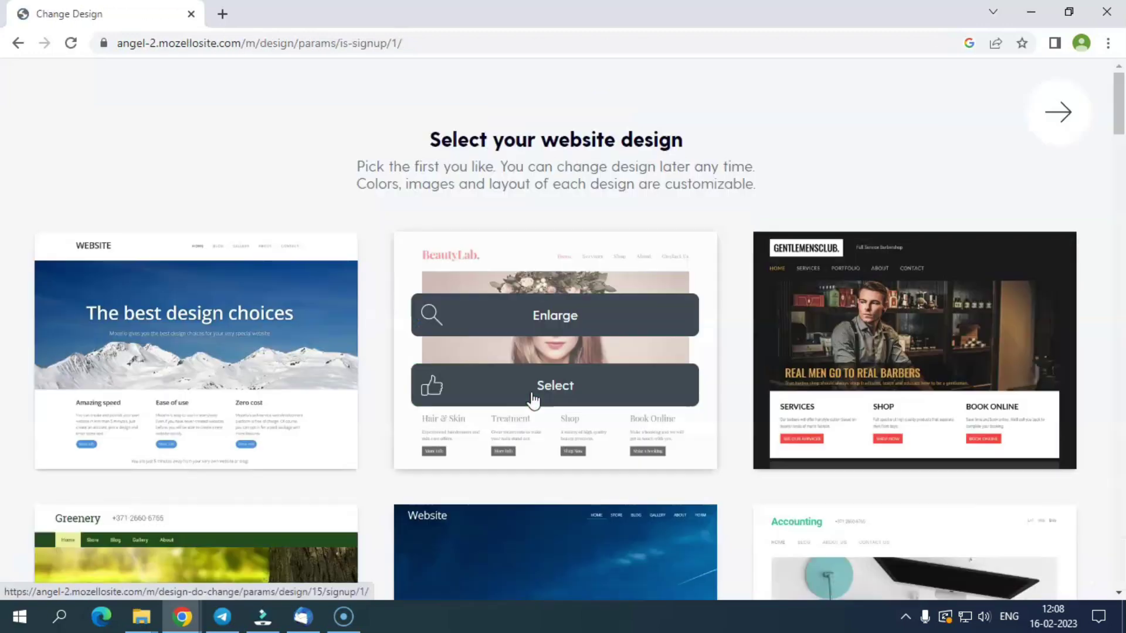
- Browse the website design gallery to pick the three-circle template for angel
{"action": "scroll", "coordinate": [803, 433], "scroll_direction": "down", "scroll_amount": 12}
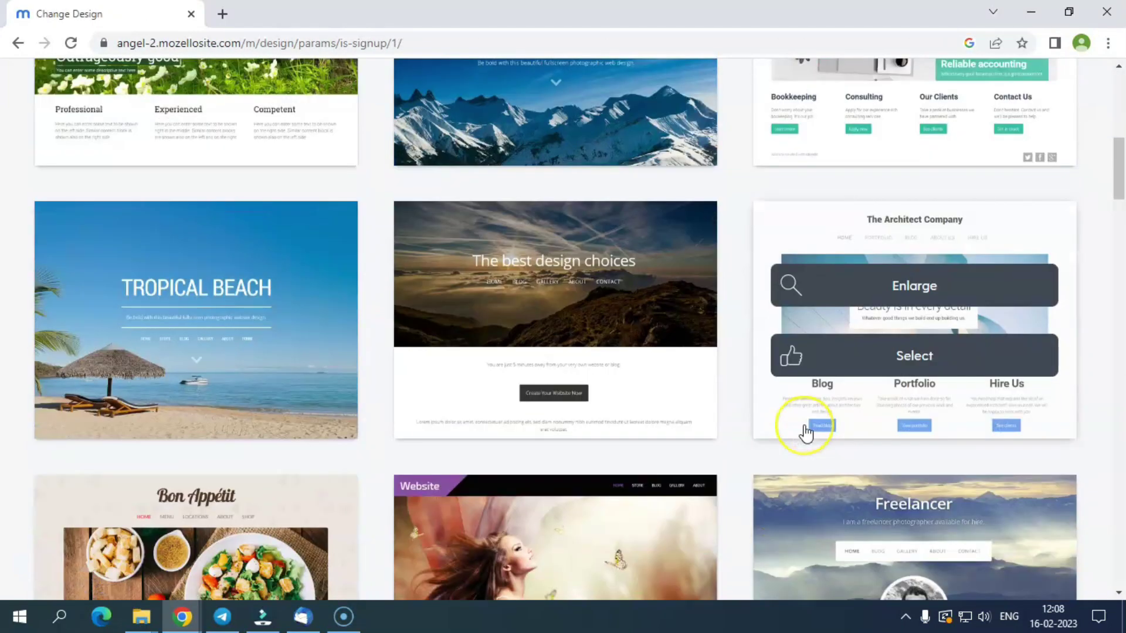
{"action": "scroll", "coordinate": [807, 433], "scroll_direction": "down", "scroll_amount": 5}
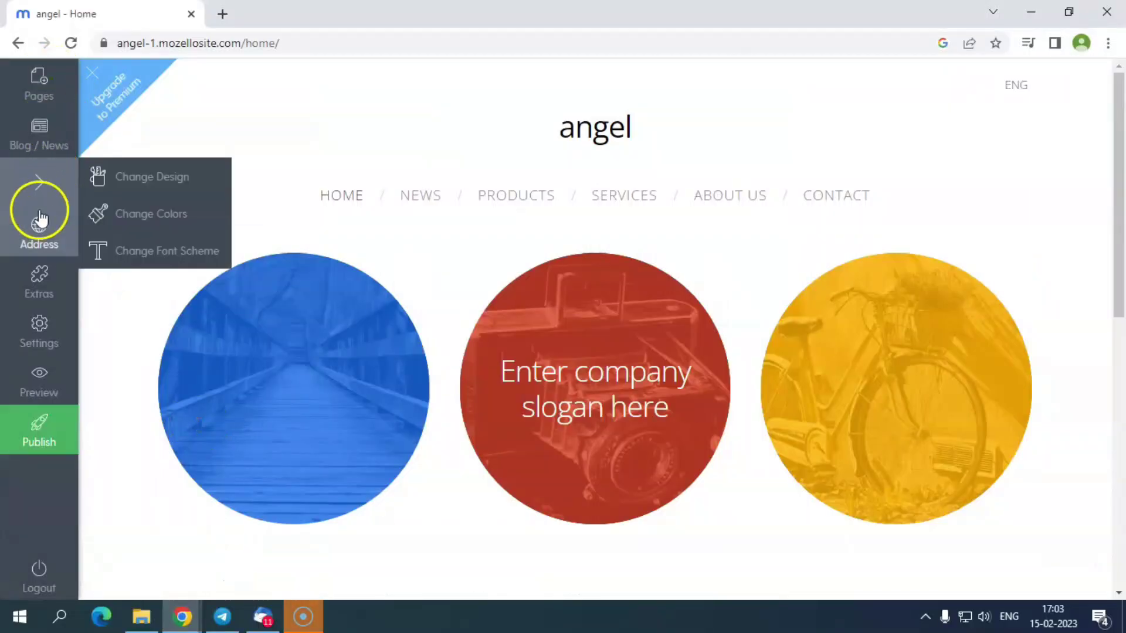
- Go through Add new and Add subpage under Home in the Pages list to reach Blog / News
{"action": "left_click", "coordinate": [45, 82]}
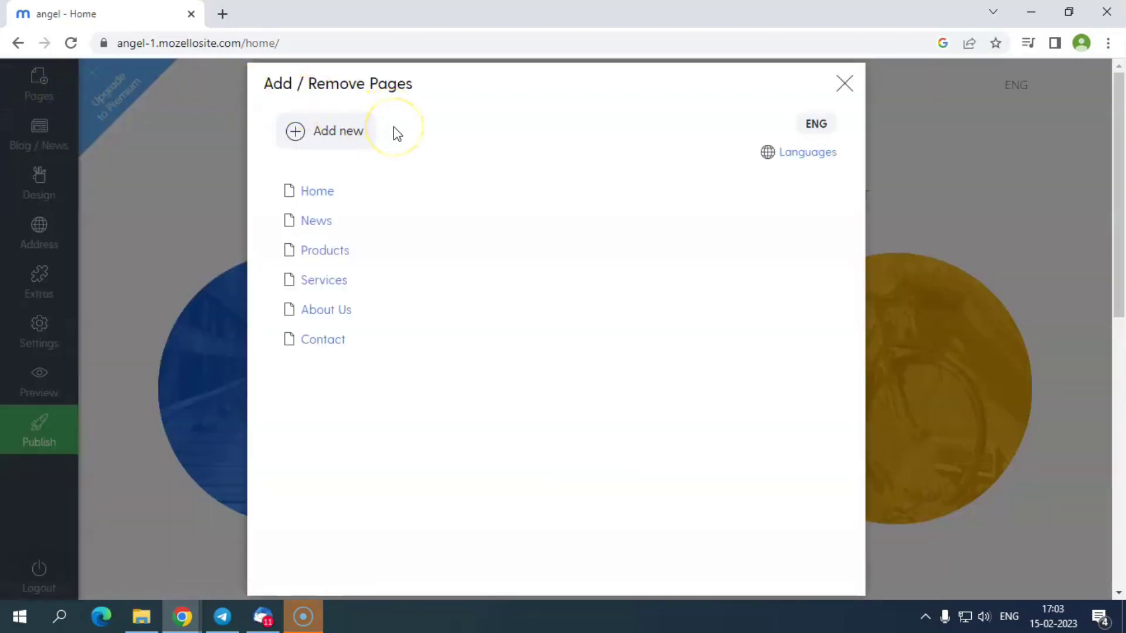
{"action": "left_click", "coordinate": [342, 141]}
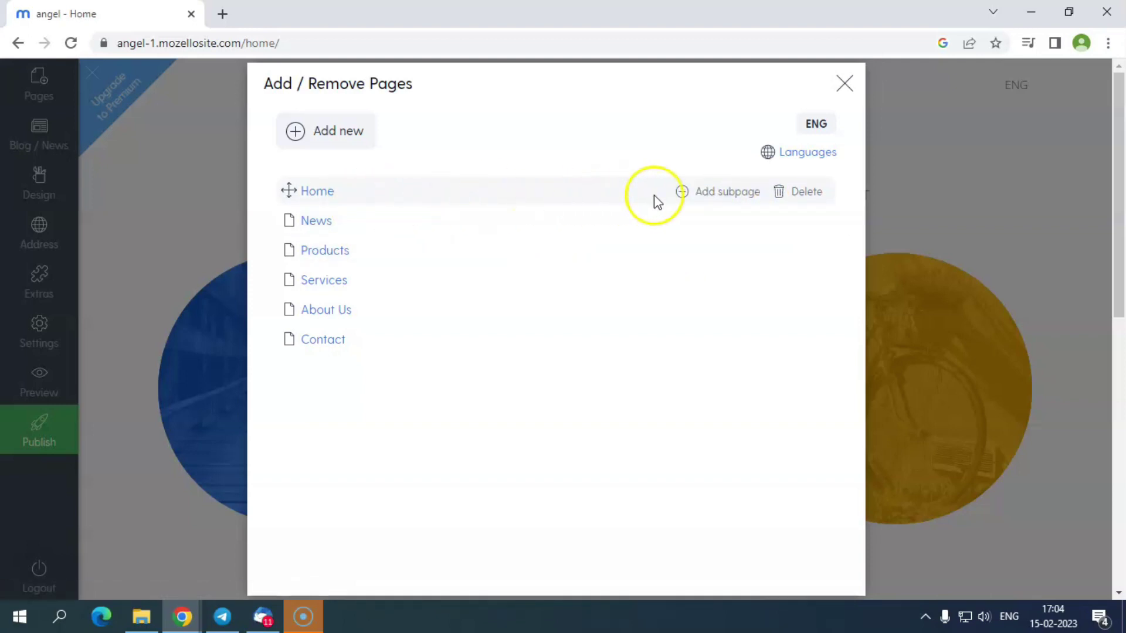
{"action": "left_click", "coordinate": [694, 200]}
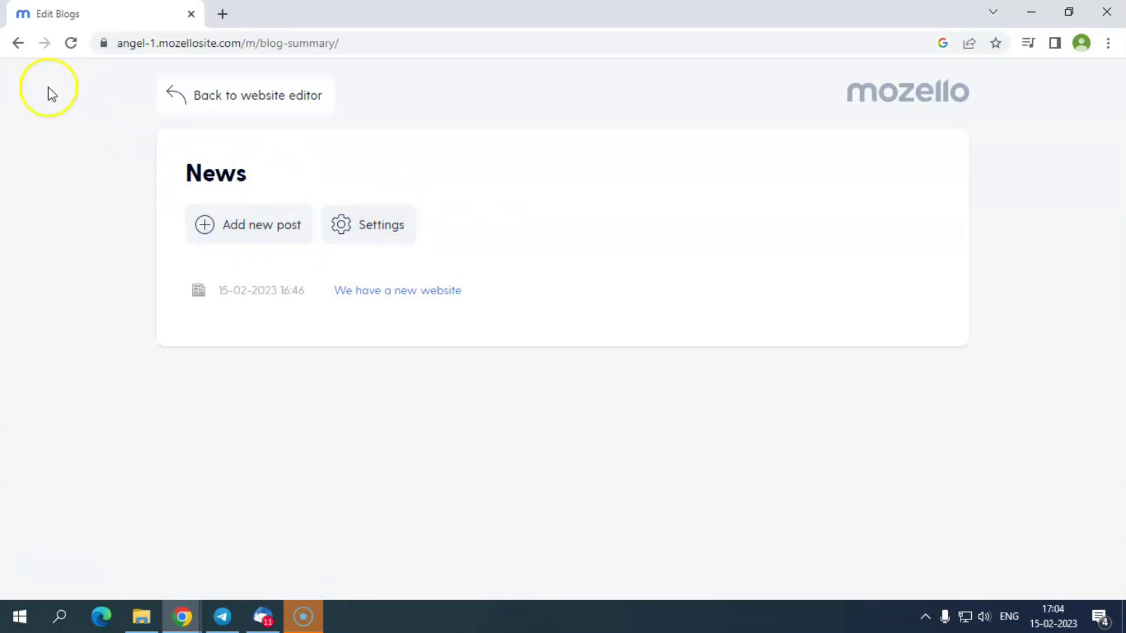
- Return to the editor, briefly reopen the News blog list, then go back to the home page
{"action": "left_click", "coordinate": [19, 46]}
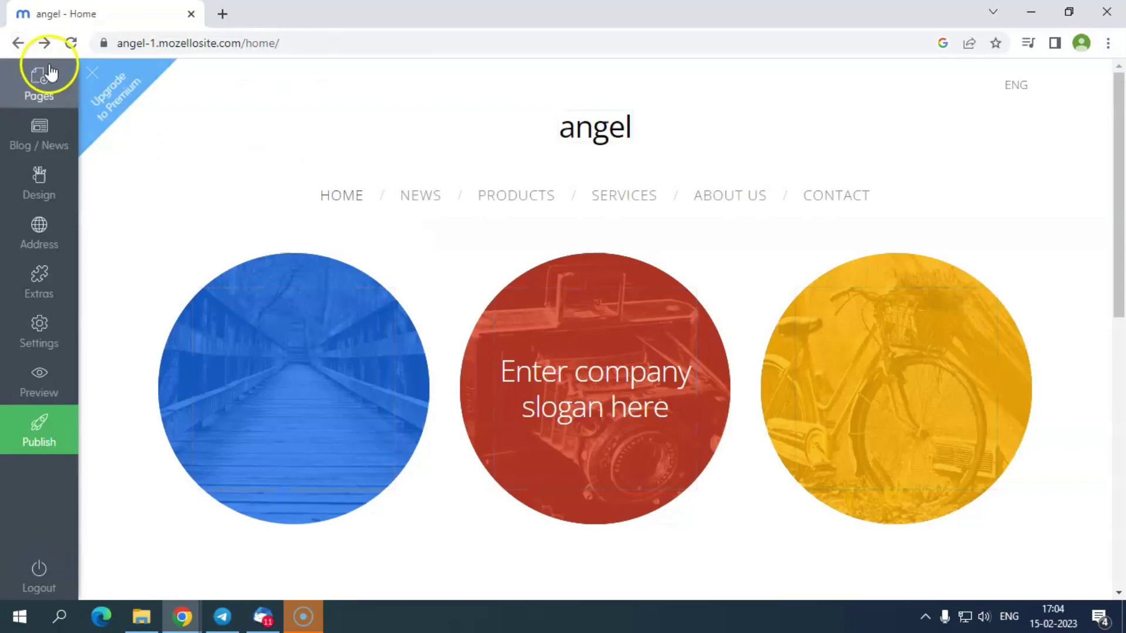
{"action": "left_click", "coordinate": [49, 152]}
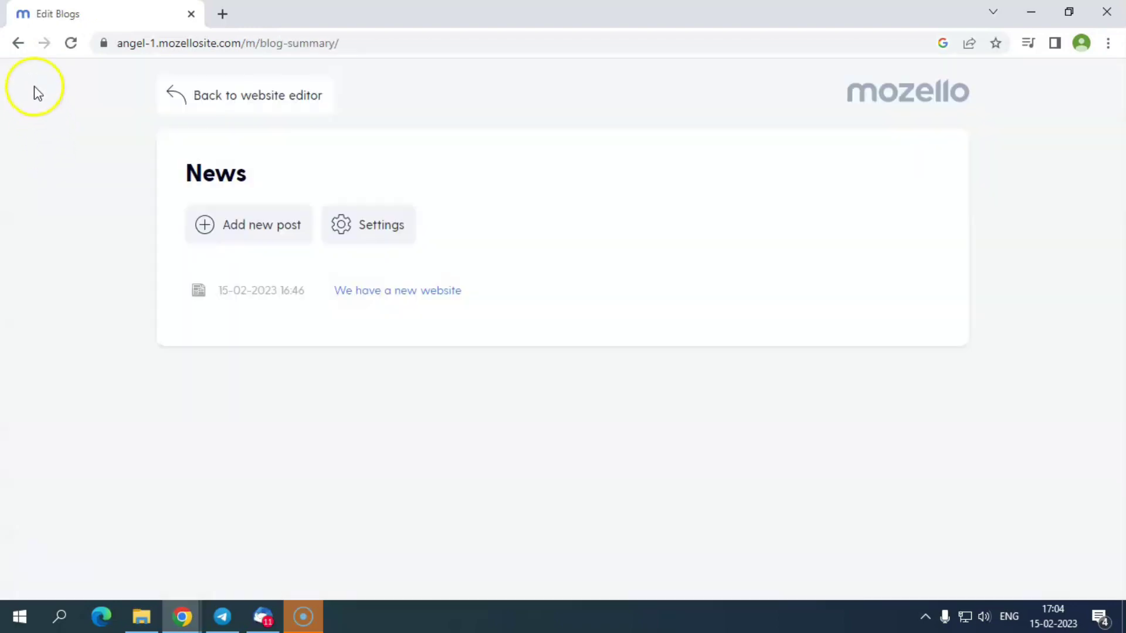
{"action": "left_click", "coordinate": [18, 47]}
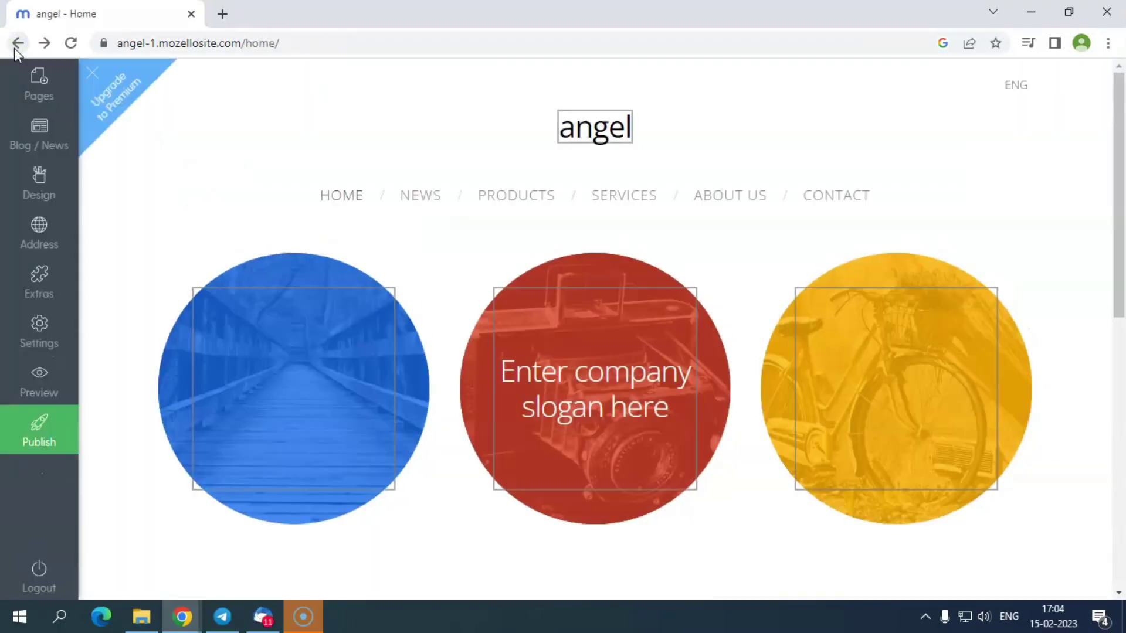
- Dismiss the Design options and view the site address angel-1.mozellosite.com
{"action": "left_click", "coordinate": [70, 175]}
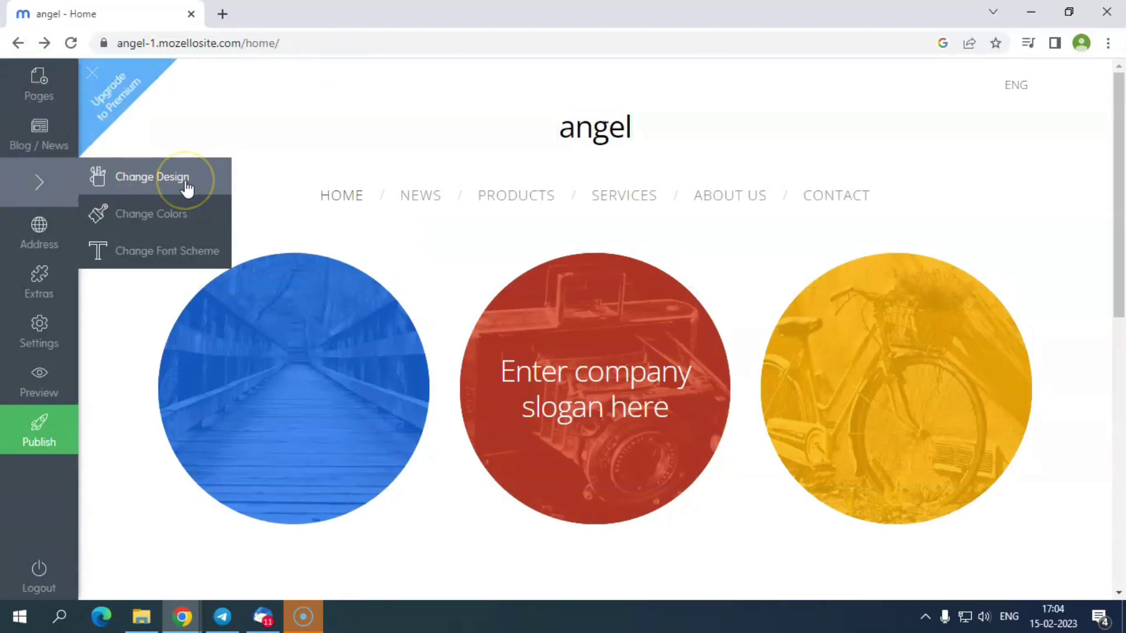
{"action": "left_click", "coordinate": [185, 260]}
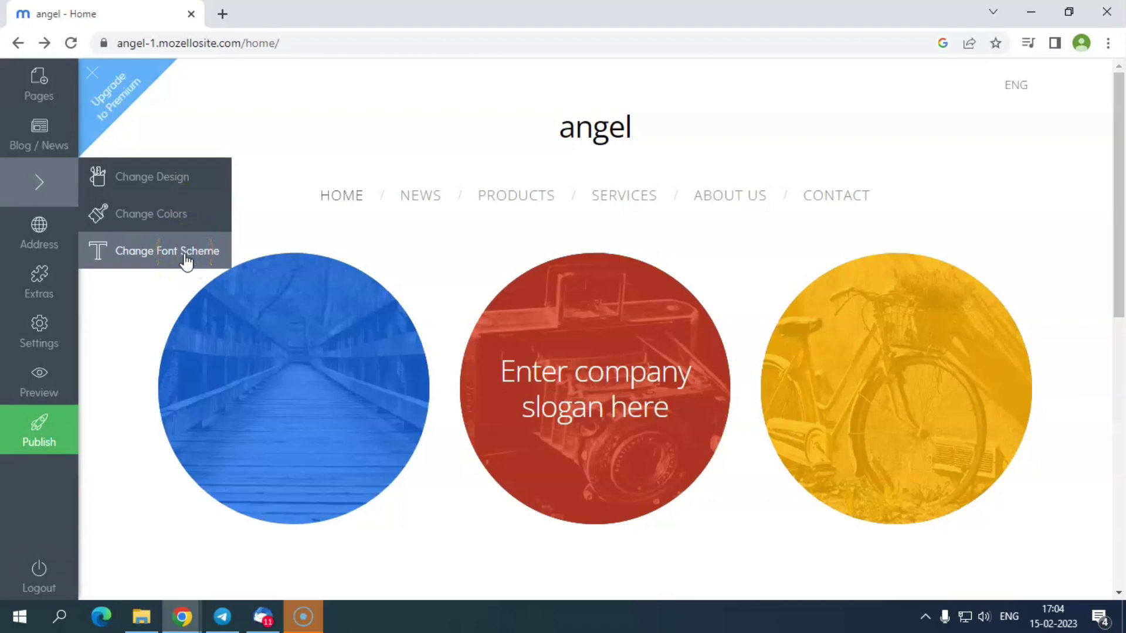
{"action": "left_click", "coordinate": [52, 235]}
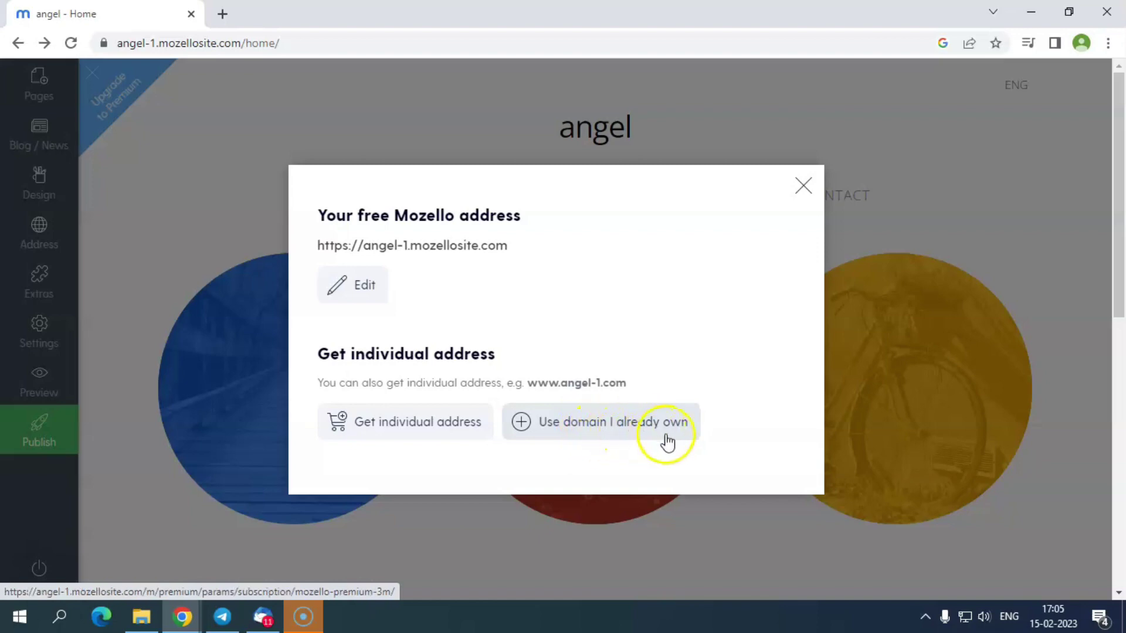
- Close the address dialog, keeping the free mozellosite address, to return to the angel home page
{"action": "left_click", "coordinate": [726, 451]}
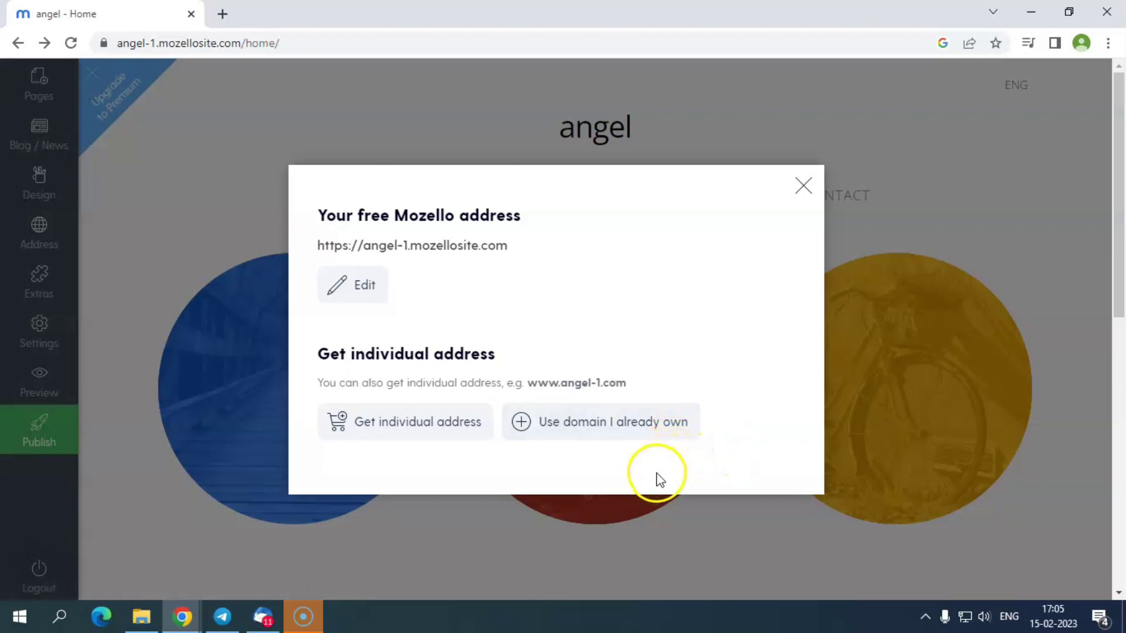
{"action": "left_click", "coordinate": [783, 204]}
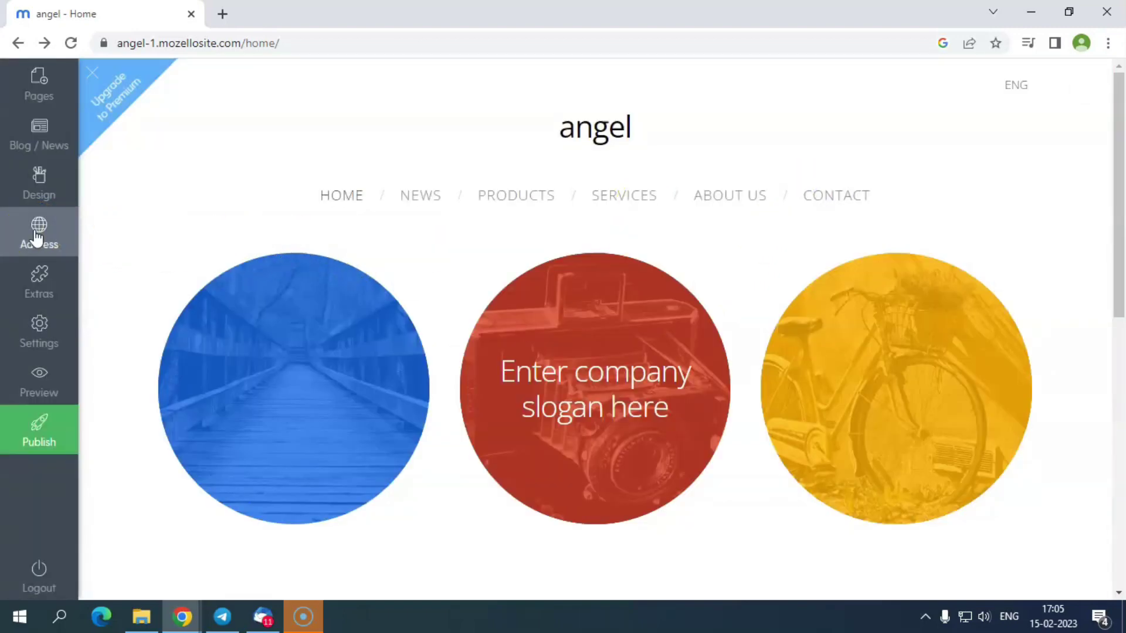
- In Extras, view the Cookie notice, Share buttons and Engaga app details in turn
{"action": "left_click", "coordinate": [31, 288]}
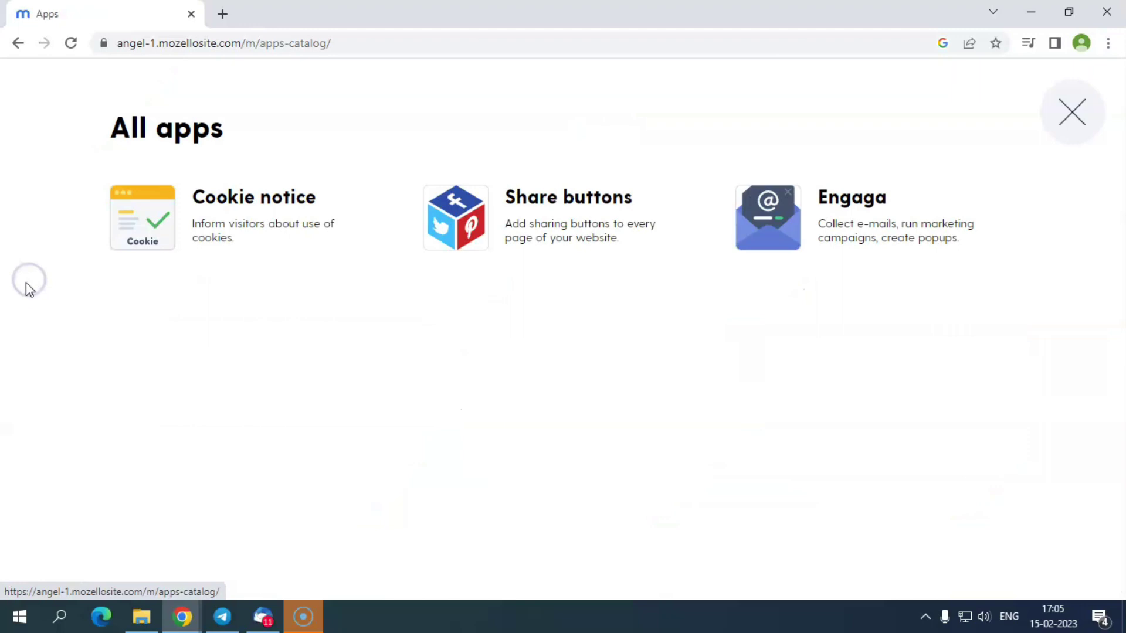
{"action": "left_click", "coordinate": [121, 264]}
{"action": "left_click", "coordinate": [258, 246]}
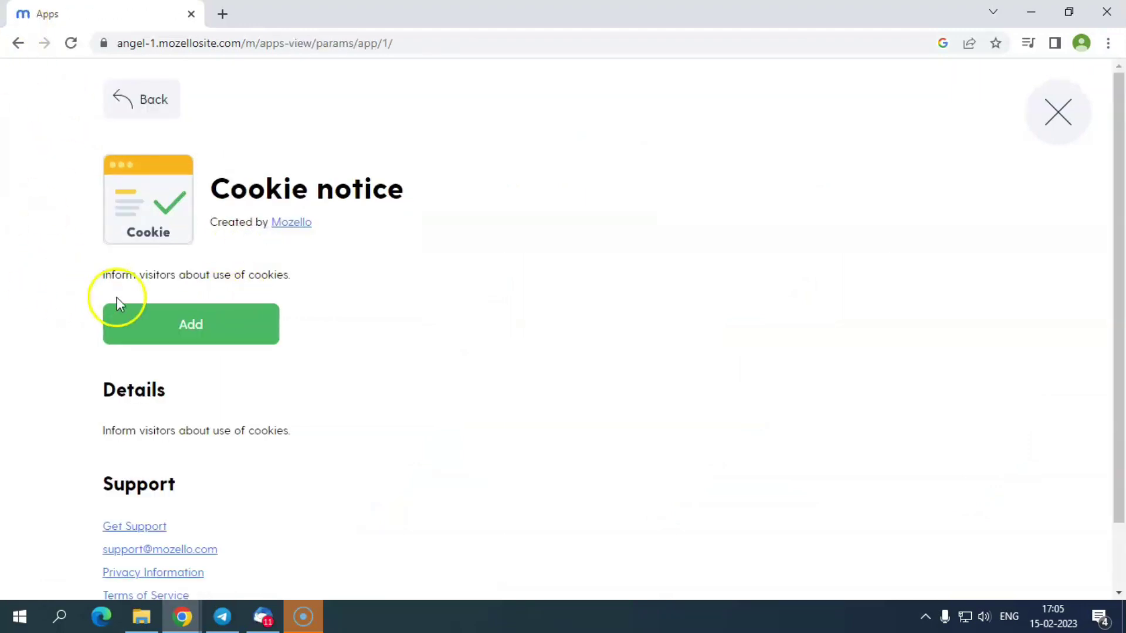
{"action": "left_click", "coordinate": [20, 43]}
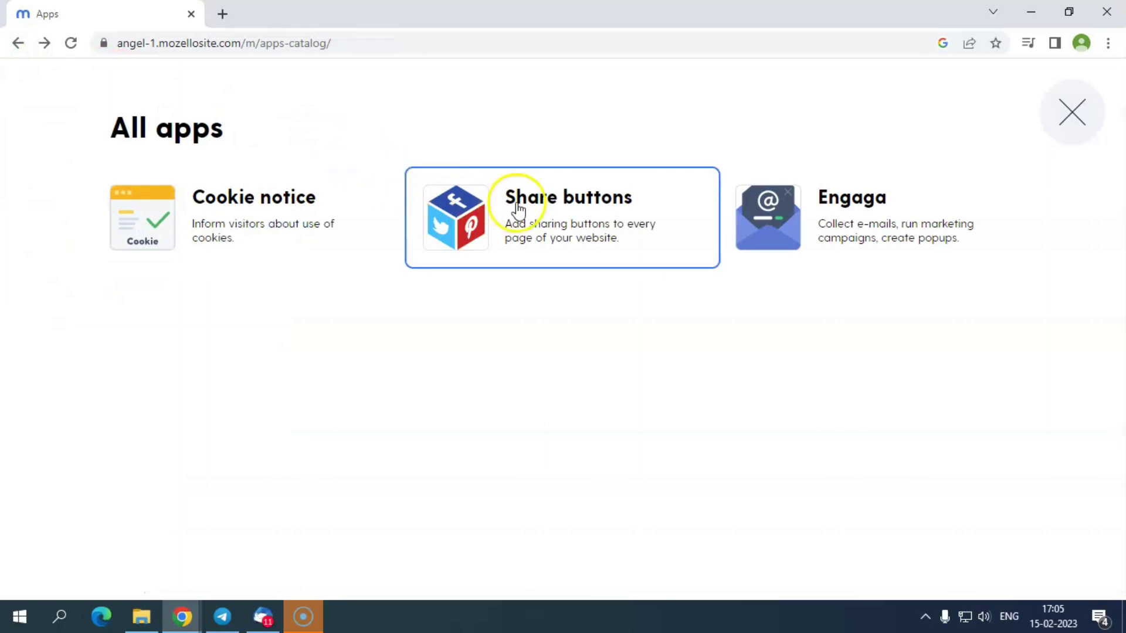
{"action": "left_click", "coordinate": [516, 205]}
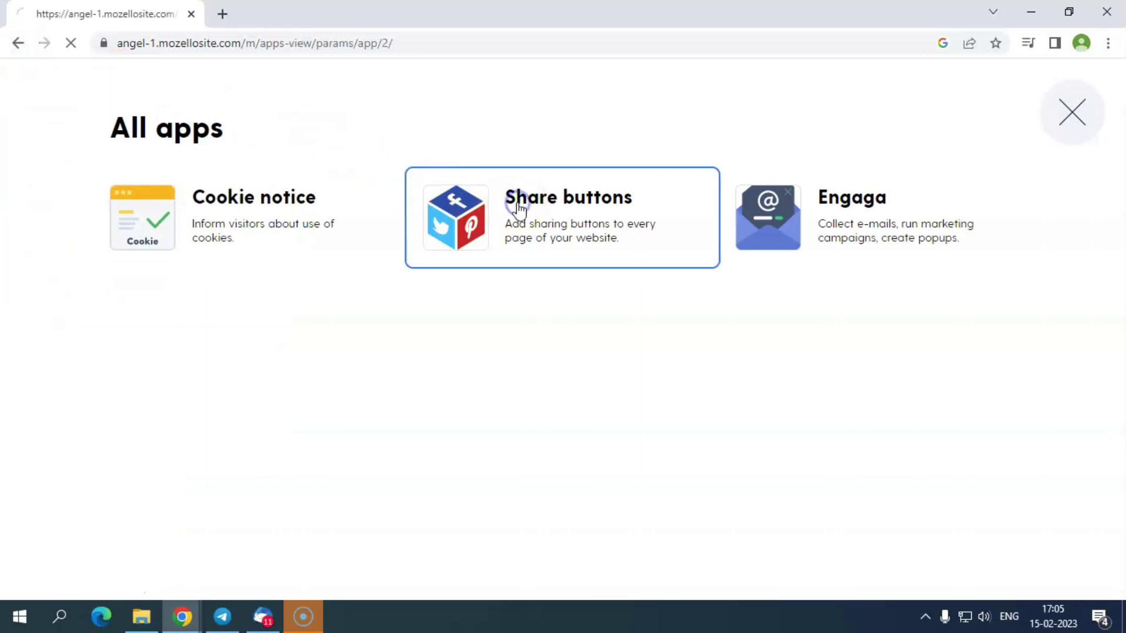
{"action": "left_click", "coordinate": [13, 43]}
{"action": "left_click", "coordinate": [830, 215]}
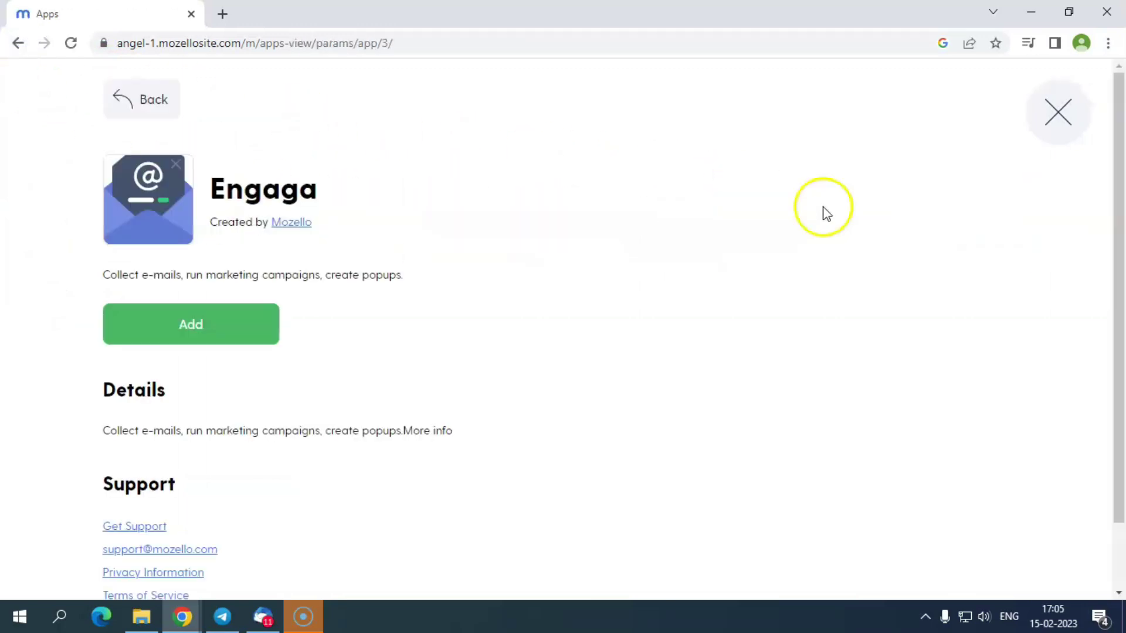
{"action": "scroll", "coordinate": [214, 464], "scroll_direction": "down", "scroll_amount": 1}
{"action": "scroll", "coordinate": [177, 427], "scroll_direction": "up", "scroll_amount": 1}
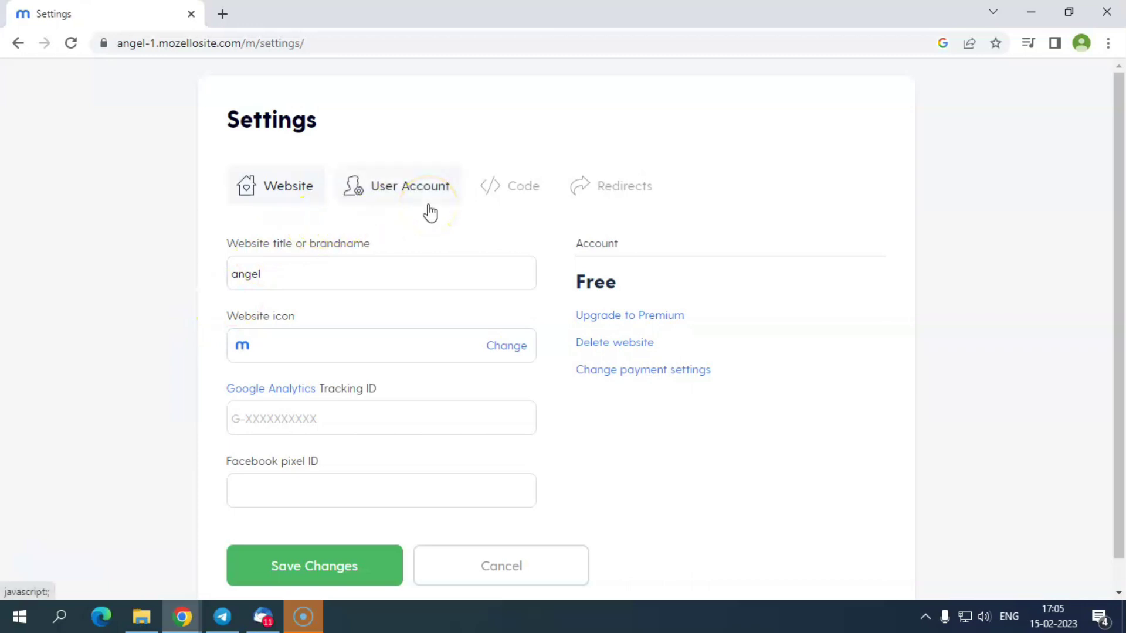
- Check the User Account and 301 Redirects settings, then go back to the editor
{"action": "scroll", "coordinate": [430, 213], "scroll_direction": "down", "scroll_amount": 1}
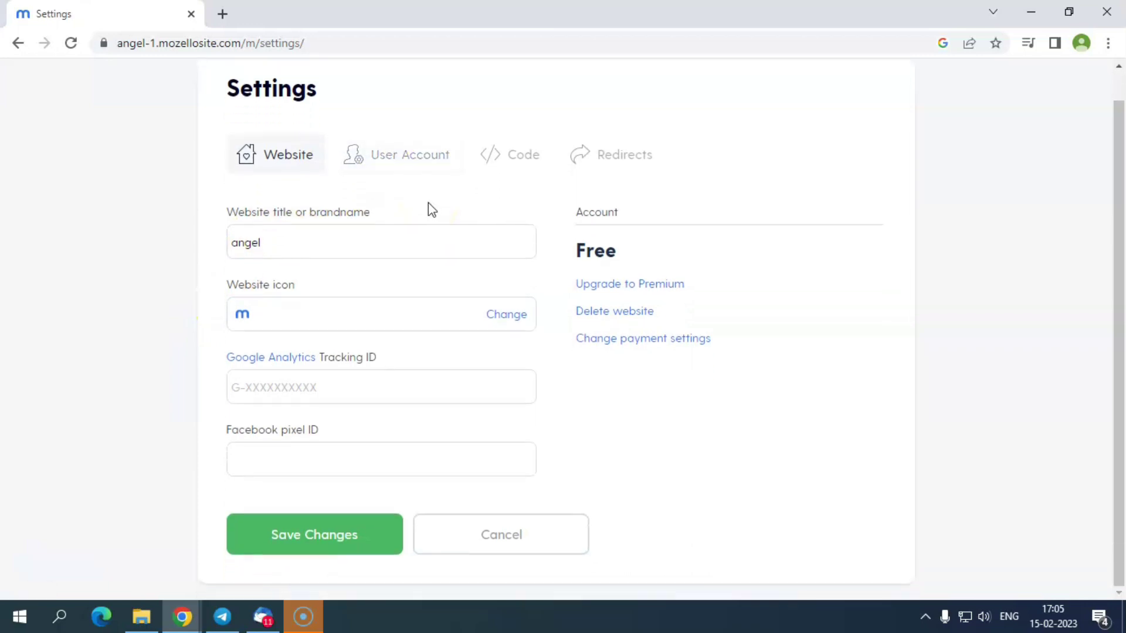
{"action": "left_click", "coordinate": [391, 167]}
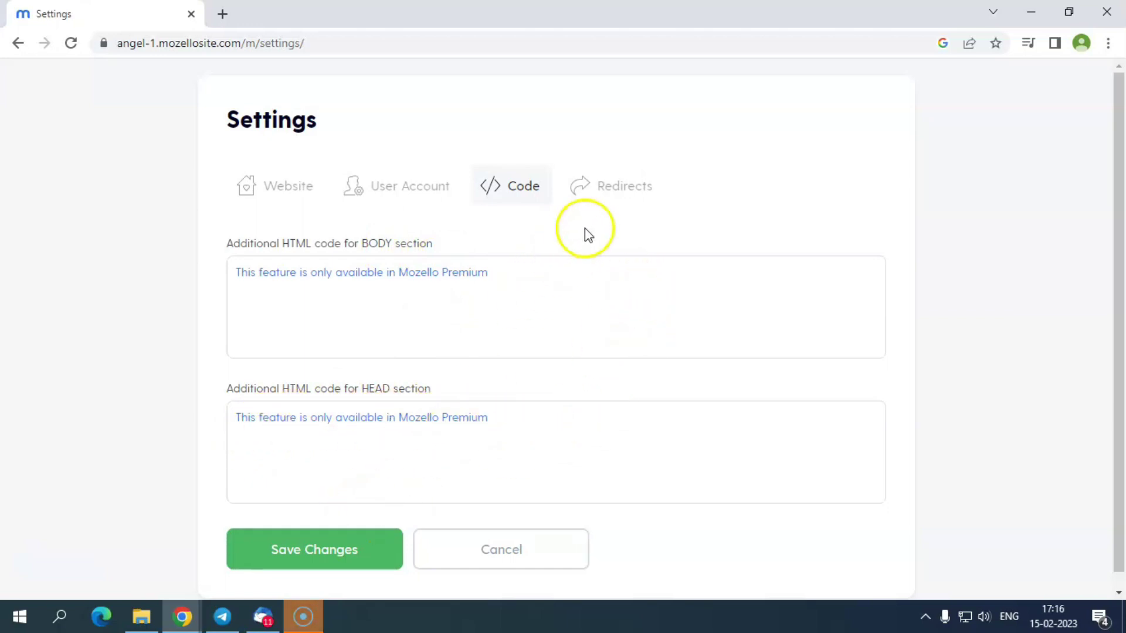
{"action": "left_click", "coordinate": [612, 191]}
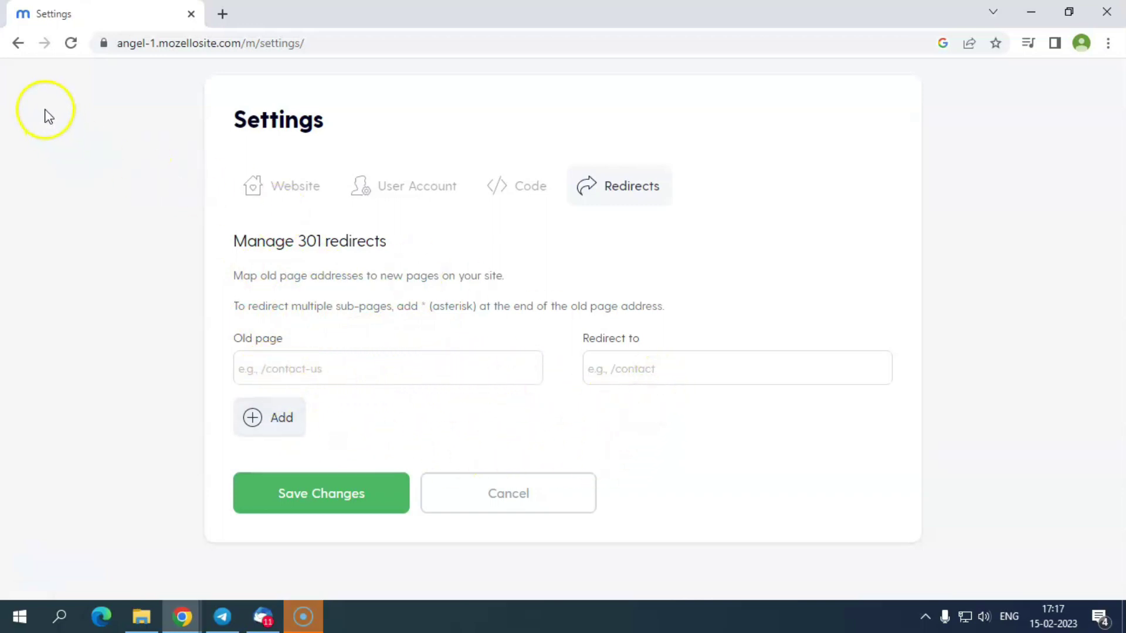
{"action": "left_click", "coordinate": [12, 43]}
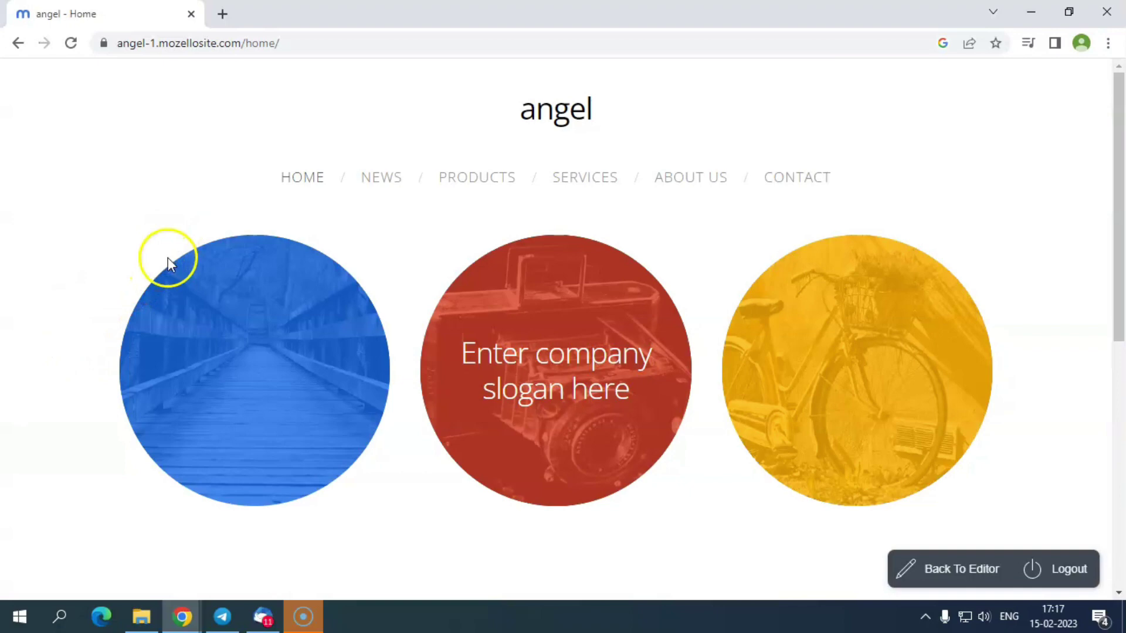
- Scroll through the live preview of the angel site, then return to the editor
{"action": "scroll", "coordinate": [382, 264], "scroll_direction": "down", "scroll_amount": 5}
{"action": "scroll", "coordinate": [390, 269], "scroll_direction": "down", "scroll_amount": 3}
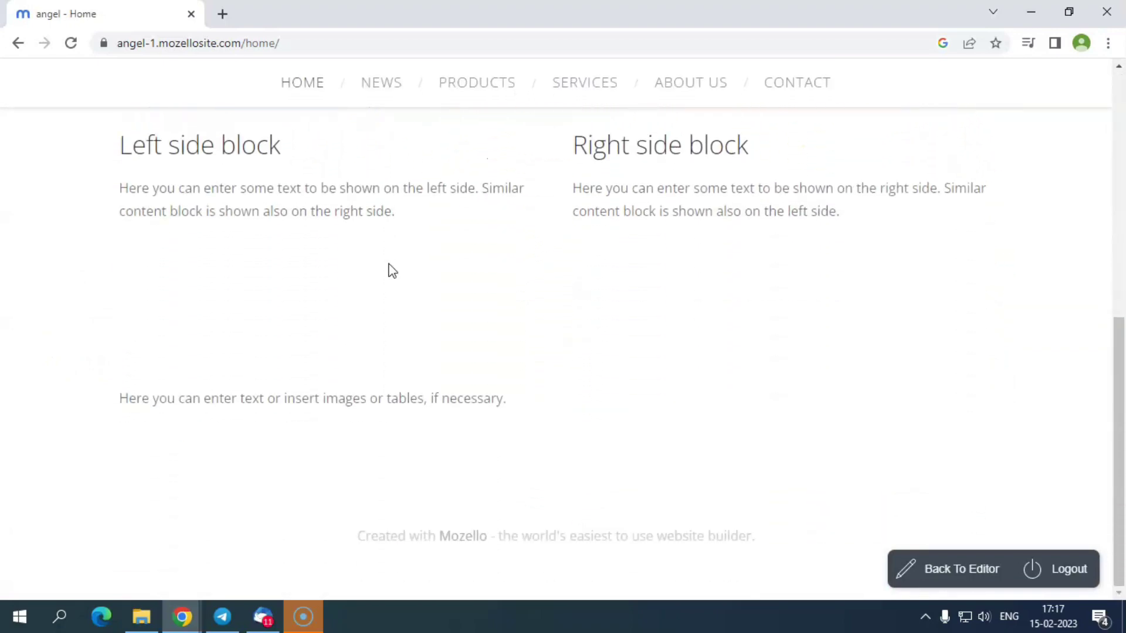
{"action": "left_click", "coordinate": [957, 570]}
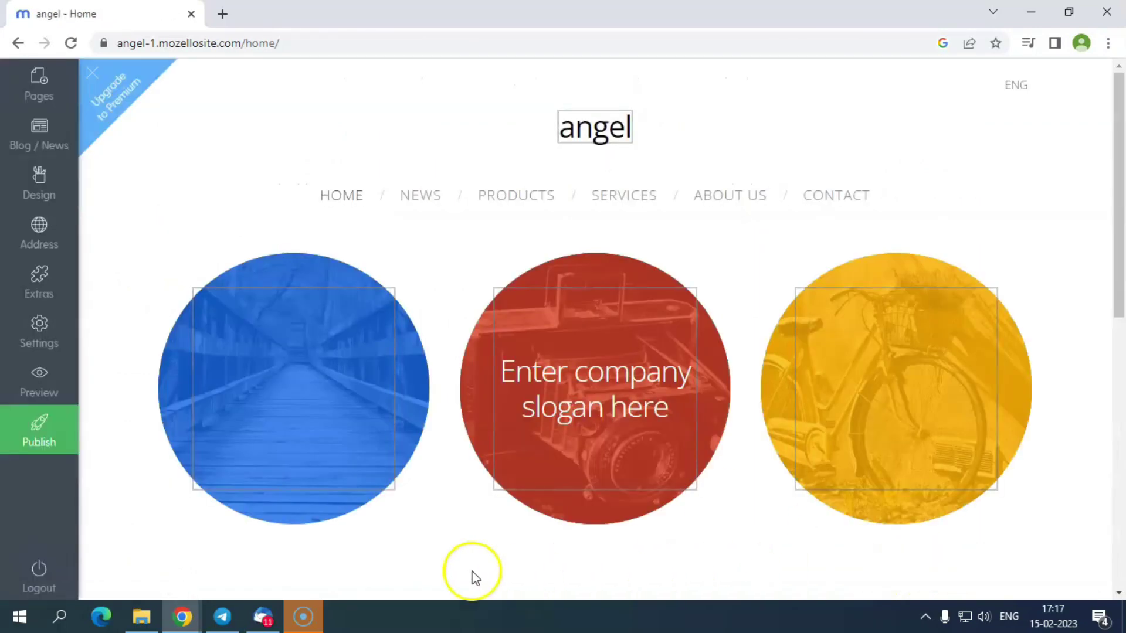
{"action": "mouse_move", "coordinate": [45, 592]}
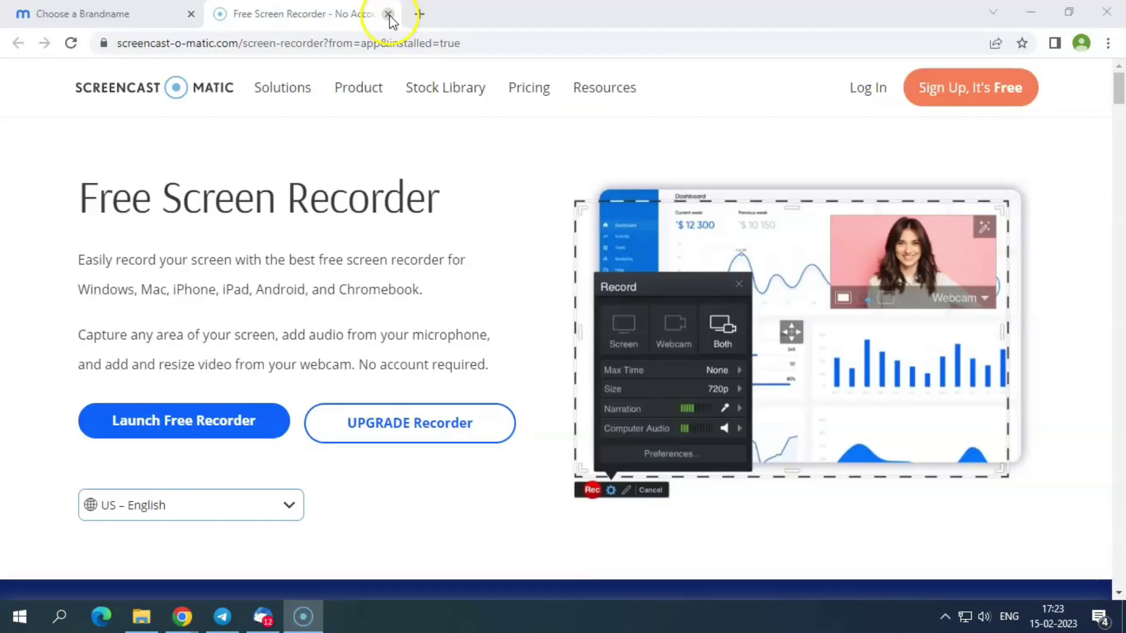
- Accept the terms and create the new 'foundation' website
{"action": "left_click", "coordinate": [390, 14]}
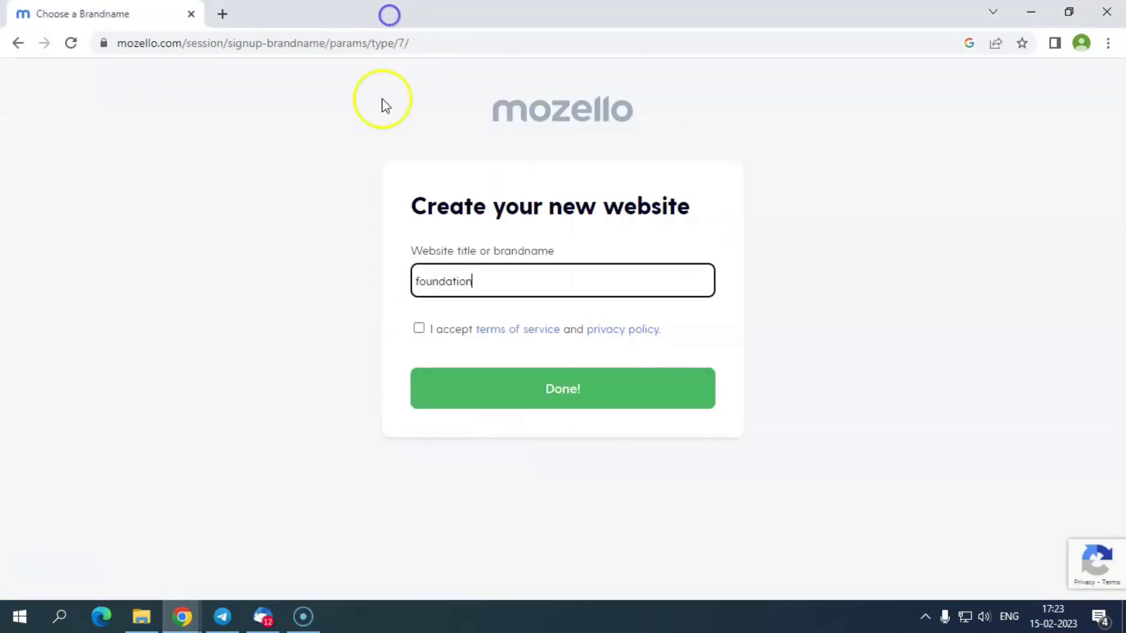
{"action": "left_click", "coordinate": [424, 326]}
{"action": "left_click", "coordinate": [461, 389]}
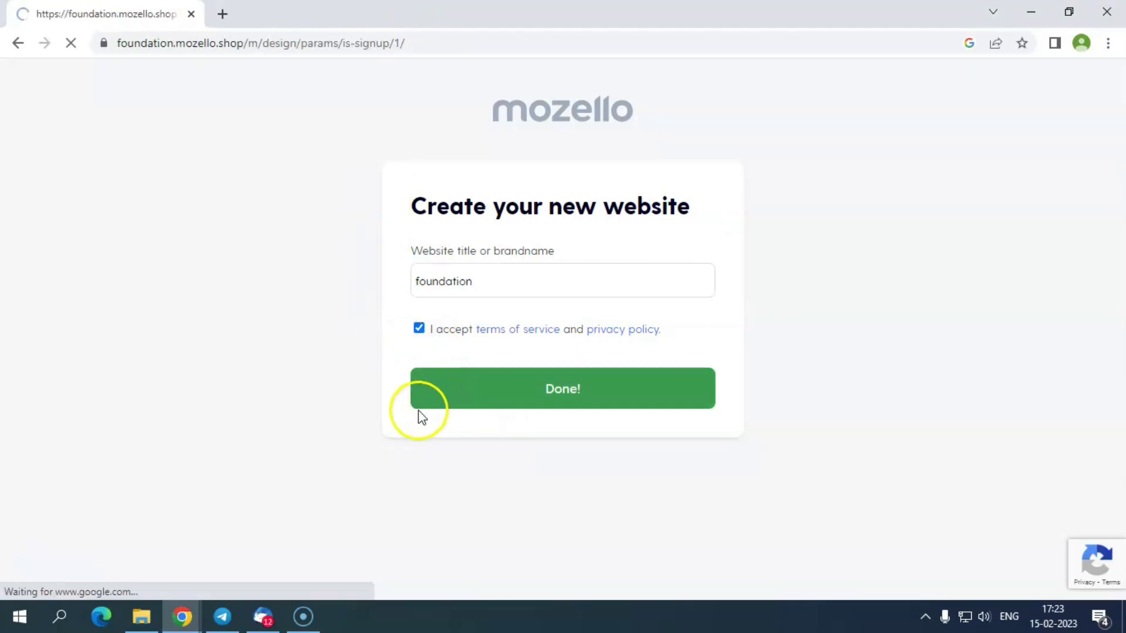
- Choose the mountain-sky design for the foundation store
{"action": "mouse_move", "coordinate": [186, 625]}
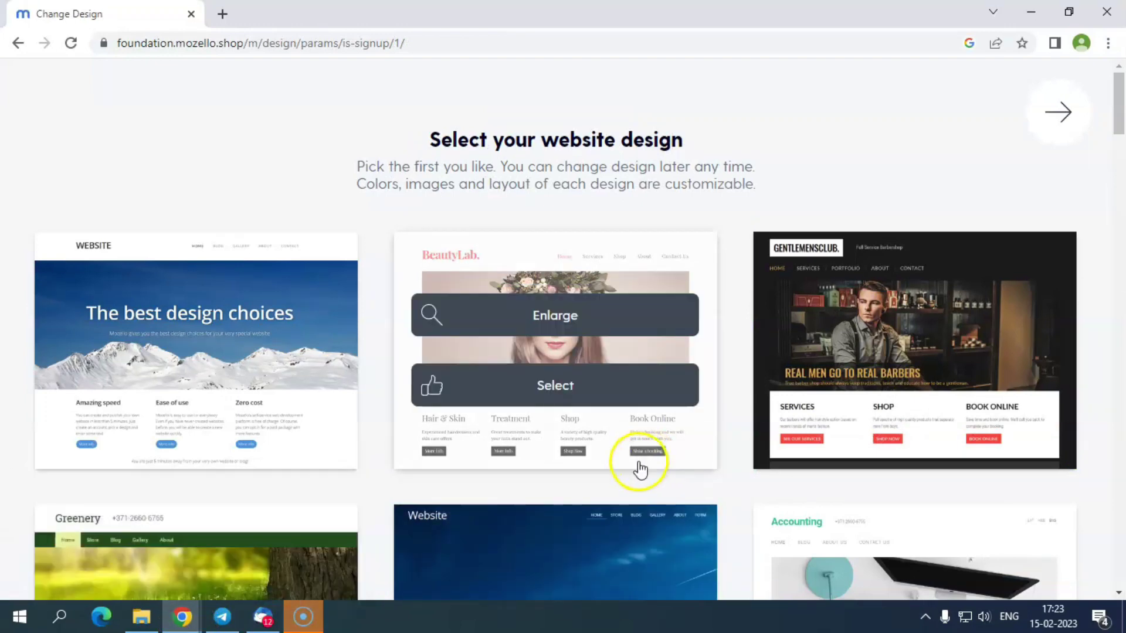
{"action": "mouse_move", "coordinate": [314, 456]}
{"action": "scroll", "coordinate": [317, 455], "scroll_direction": "down", "scroll_amount": 4}
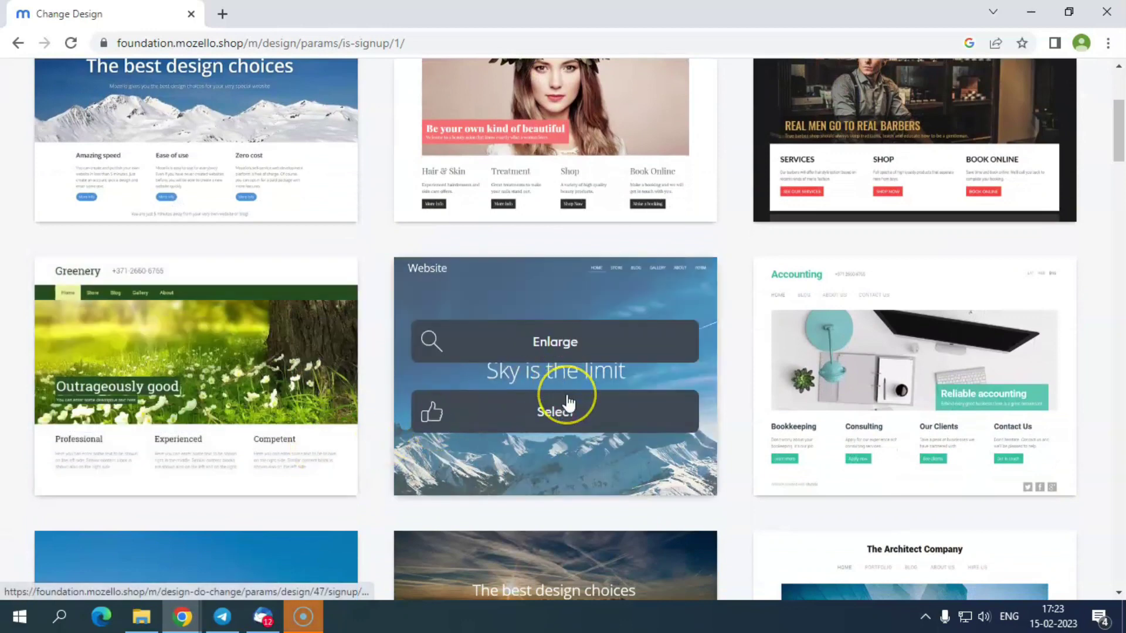
{"action": "left_click", "coordinate": [858, 384]}
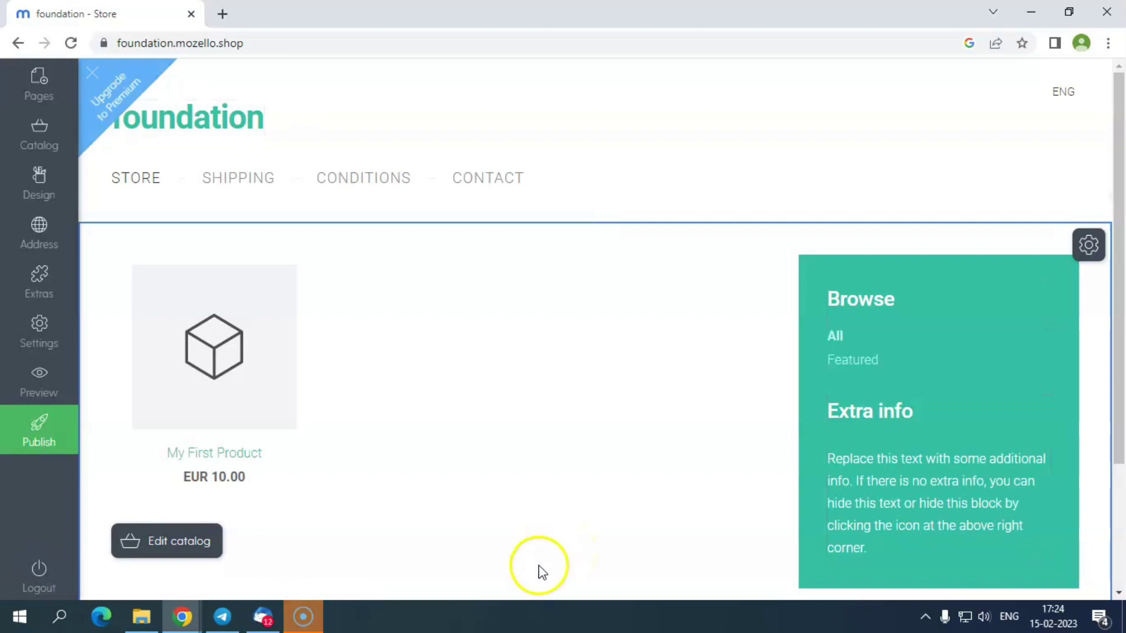
- Open the foundation store's Catalog management, which lists My First Product at EUR 10.00
{"action": "left_click", "coordinate": [38, 92]}
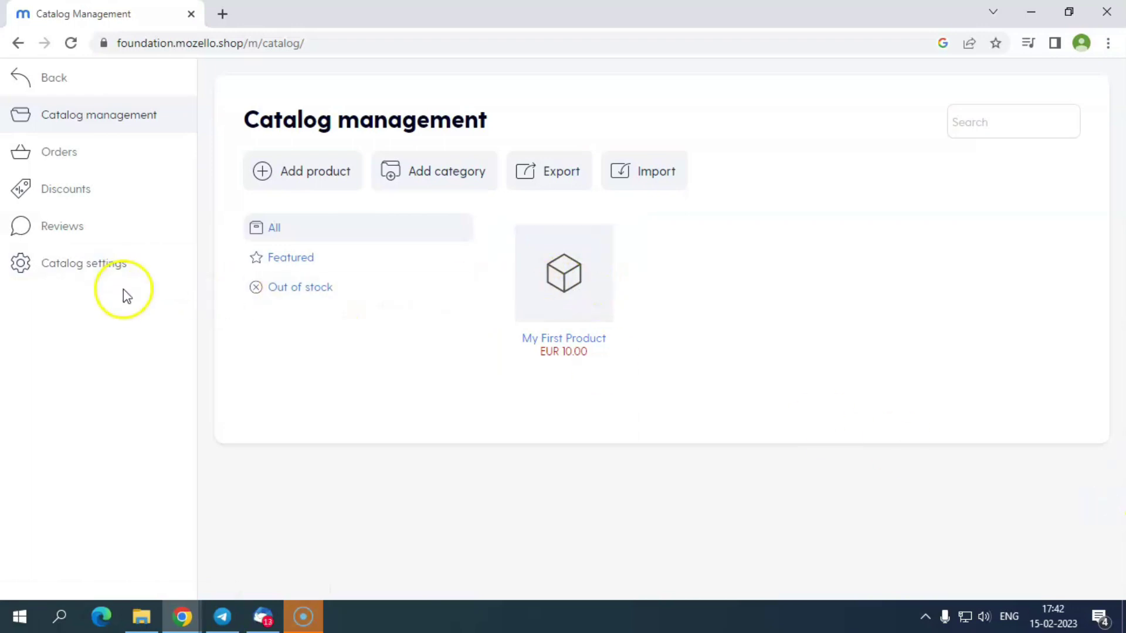
- Browse the store's Orders, Discounts and Reviews, ending on General catalog settings
{"action": "left_click", "coordinate": [107, 166]}
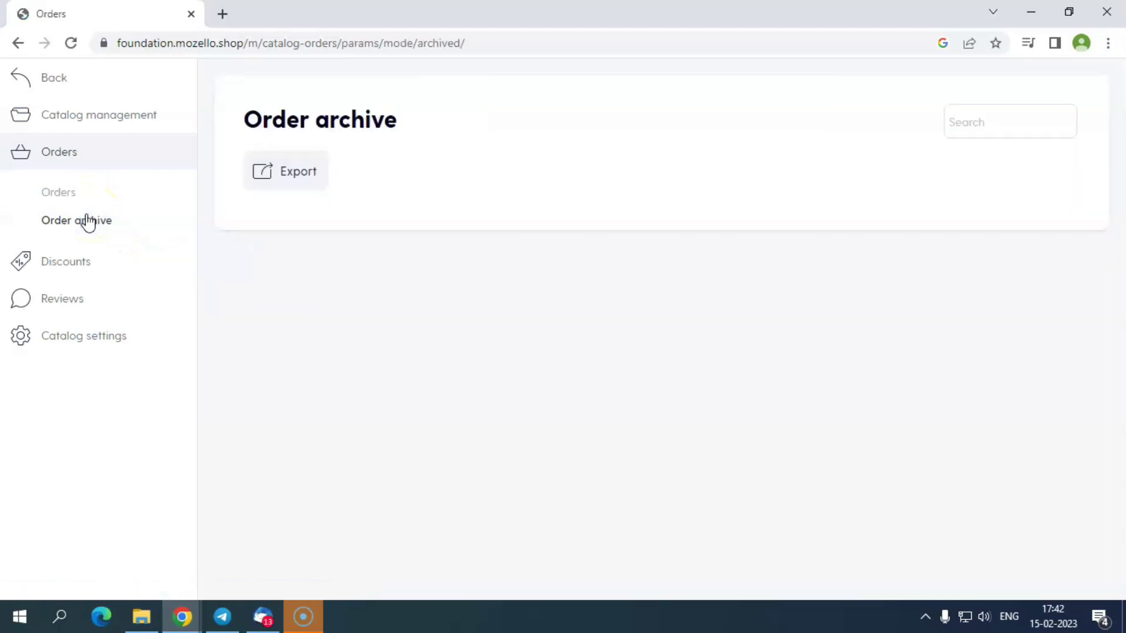
{"action": "left_click", "coordinate": [83, 263]}
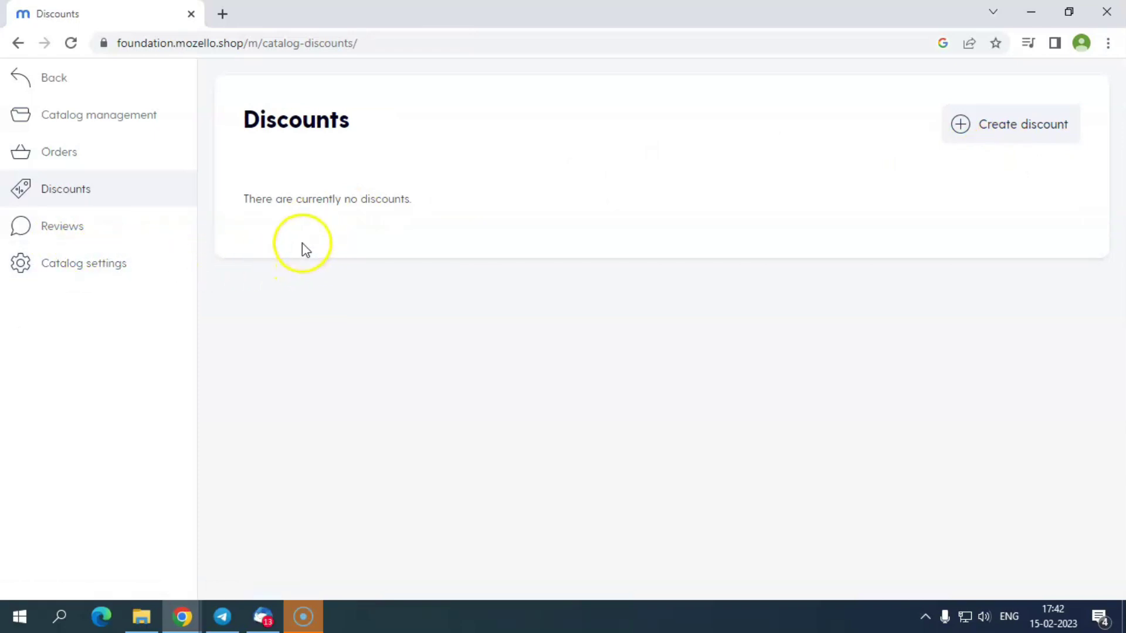
{"action": "left_click", "coordinate": [116, 229]}
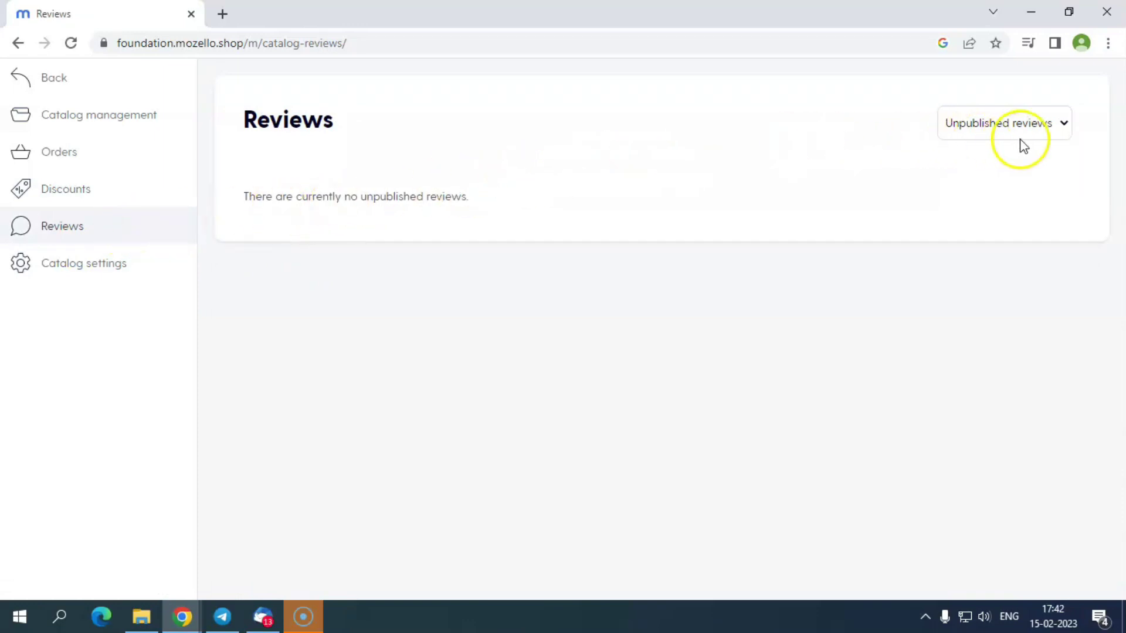
{"action": "left_click", "coordinate": [115, 276]}
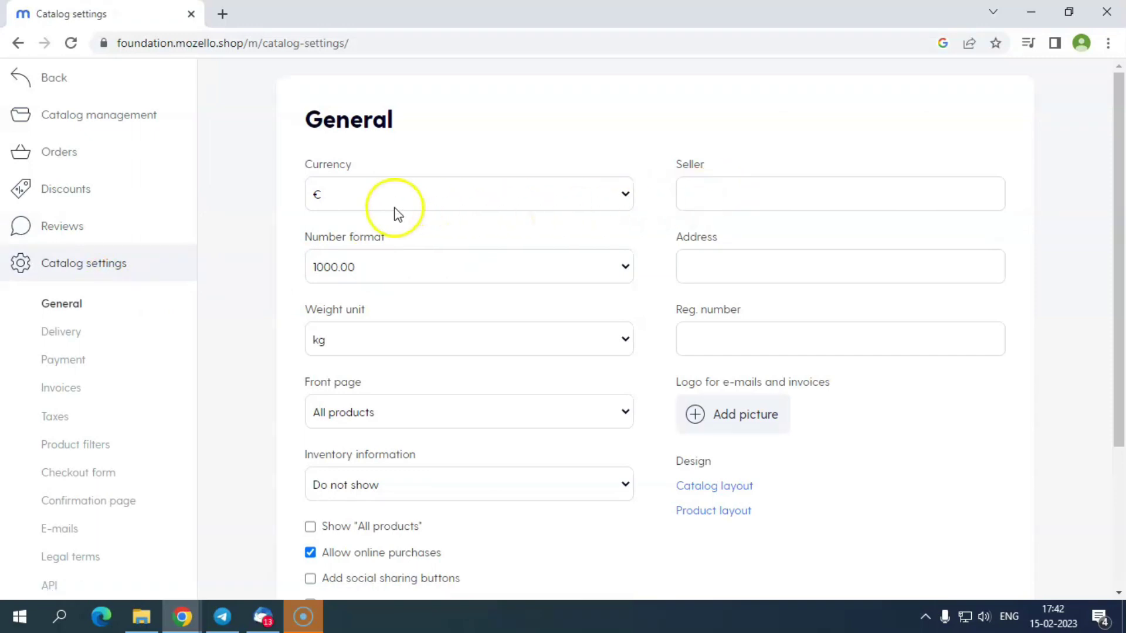
- Review the General catalog settings (currency €, weight kg), then return to the site editor
{"action": "scroll", "coordinate": [384, 220], "scroll_direction": "down", "scroll_amount": 1}
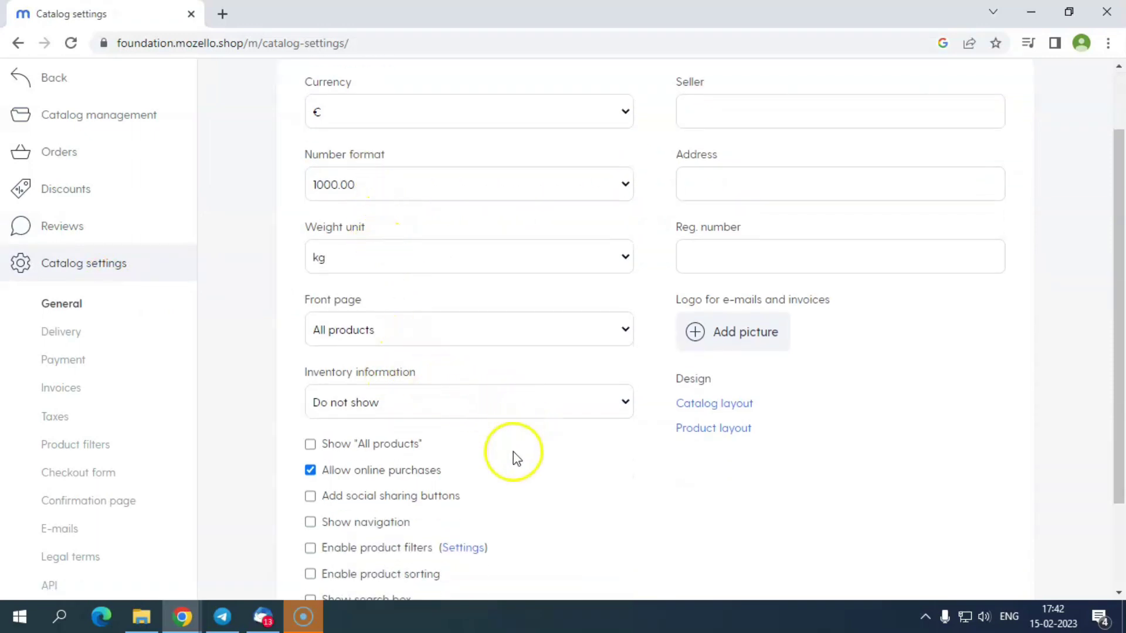
{"action": "scroll", "coordinate": [796, 455], "scroll_direction": "up", "scroll_amount": 1}
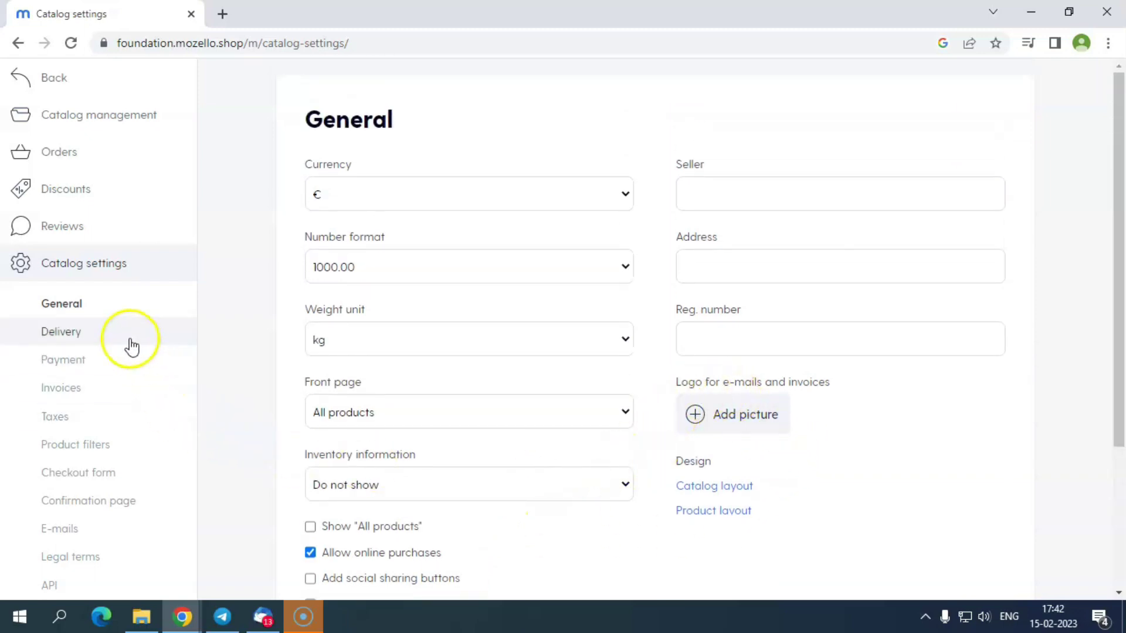
{"action": "scroll", "coordinate": [133, 468], "scroll_direction": "down", "scroll_amount": 3}
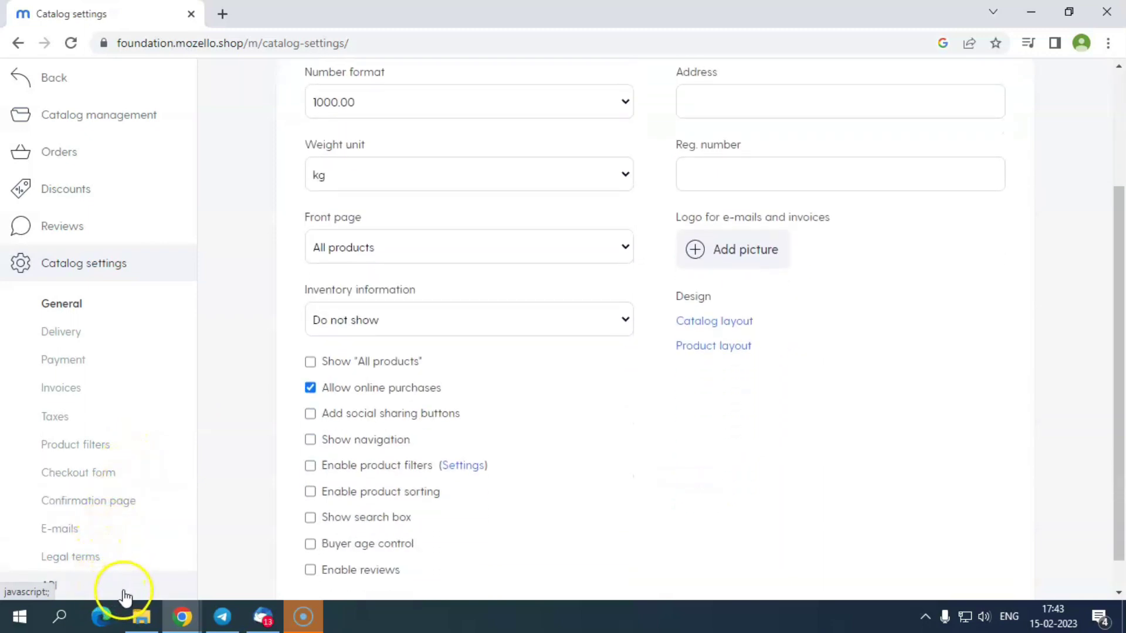
{"action": "scroll", "coordinate": [123, 589], "scroll_direction": "down", "scroll_amount": 1}
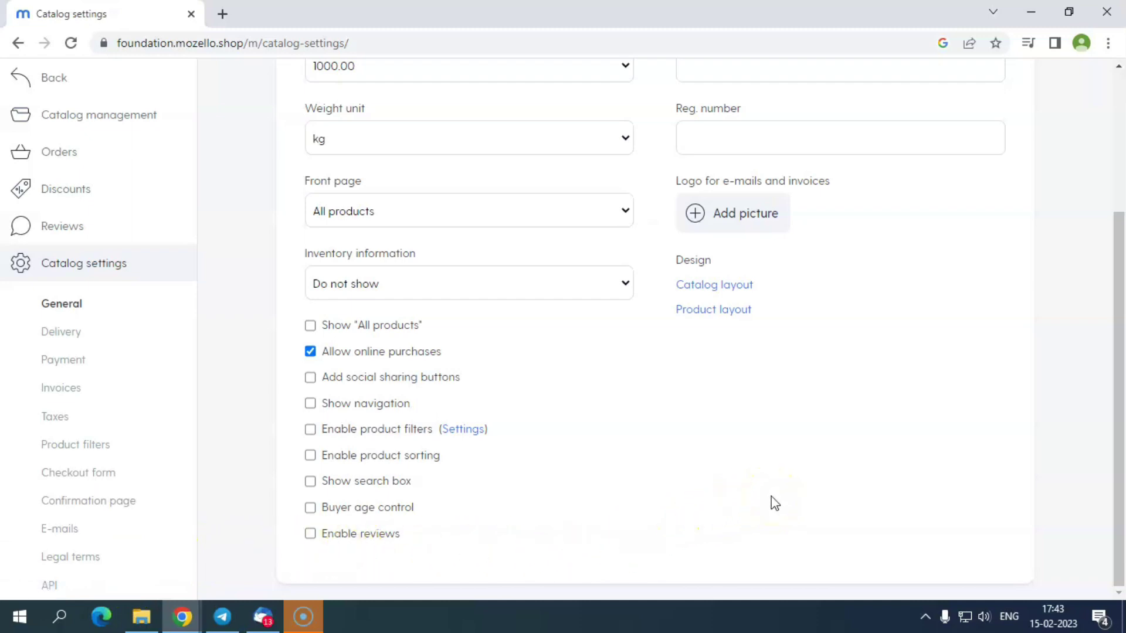
{"action": "scroll", "coordinate": [775, 503], "scroll_direction": "up", "scroll_amount": 1}
{"action": "scroll", "coordinate": [775, 503], "scroll_direction": "up", "scroll_amount": 1}
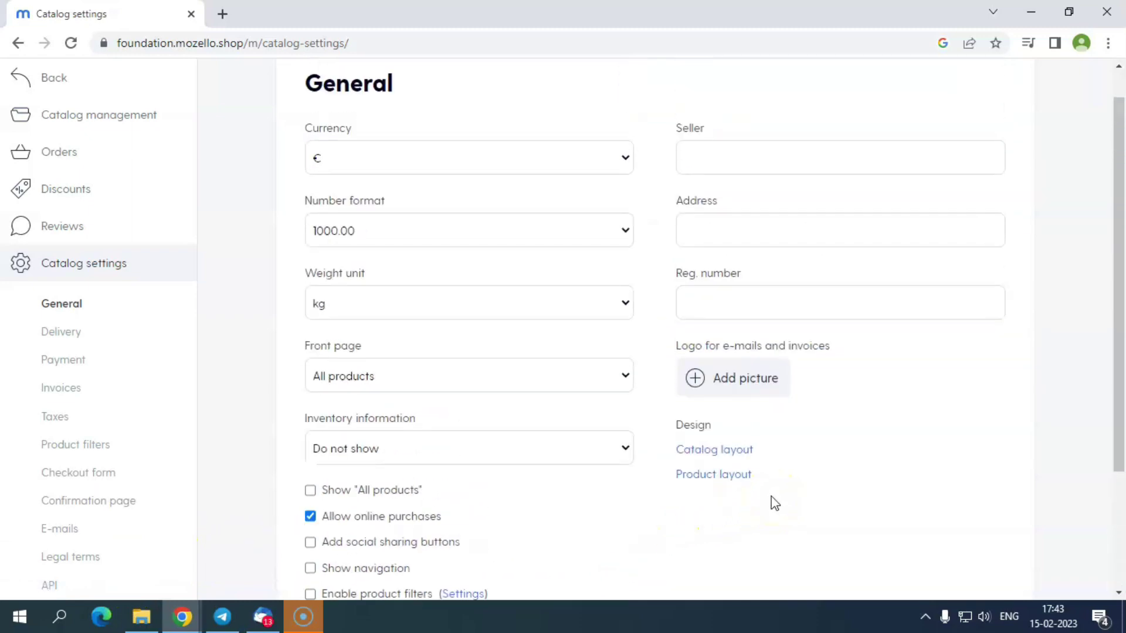
{"action": "left_click", "coordinate": [24, 84]}
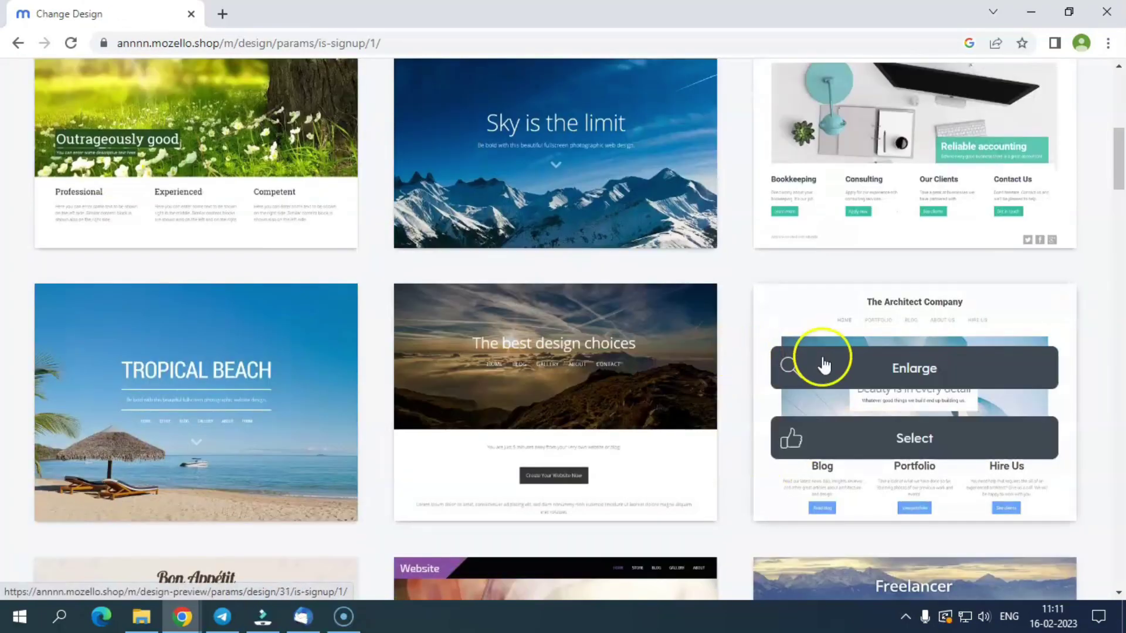
- Create a new online store website using the Panoramic design
{"action": "left_click", "coordinate": [586, 370]}
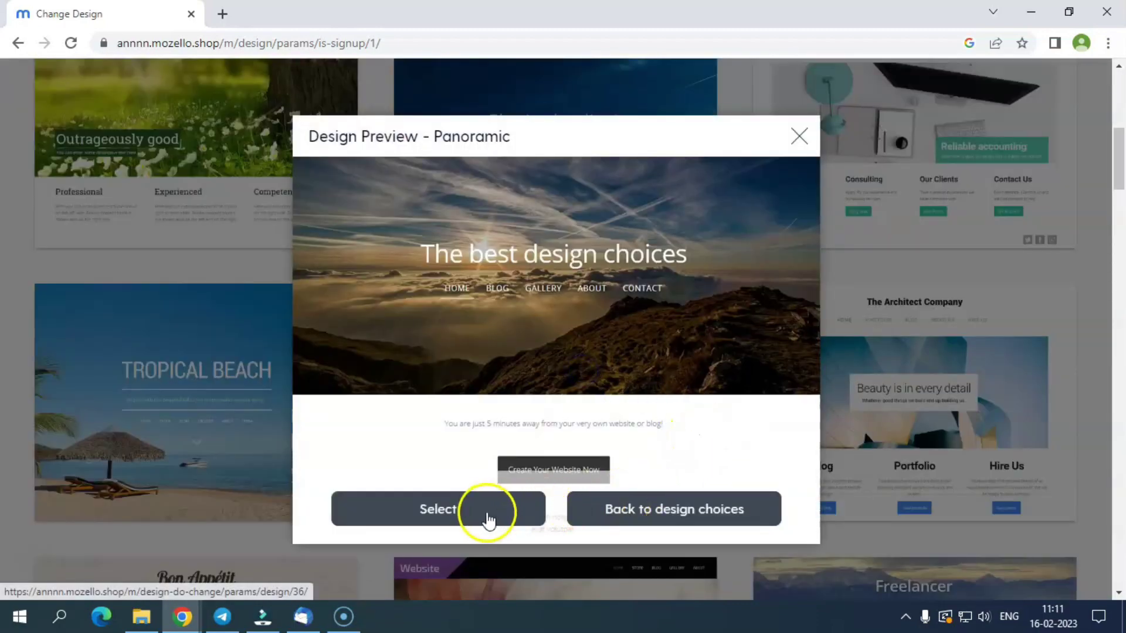
{"action": "left_click", "coordinate": [490, 509]}
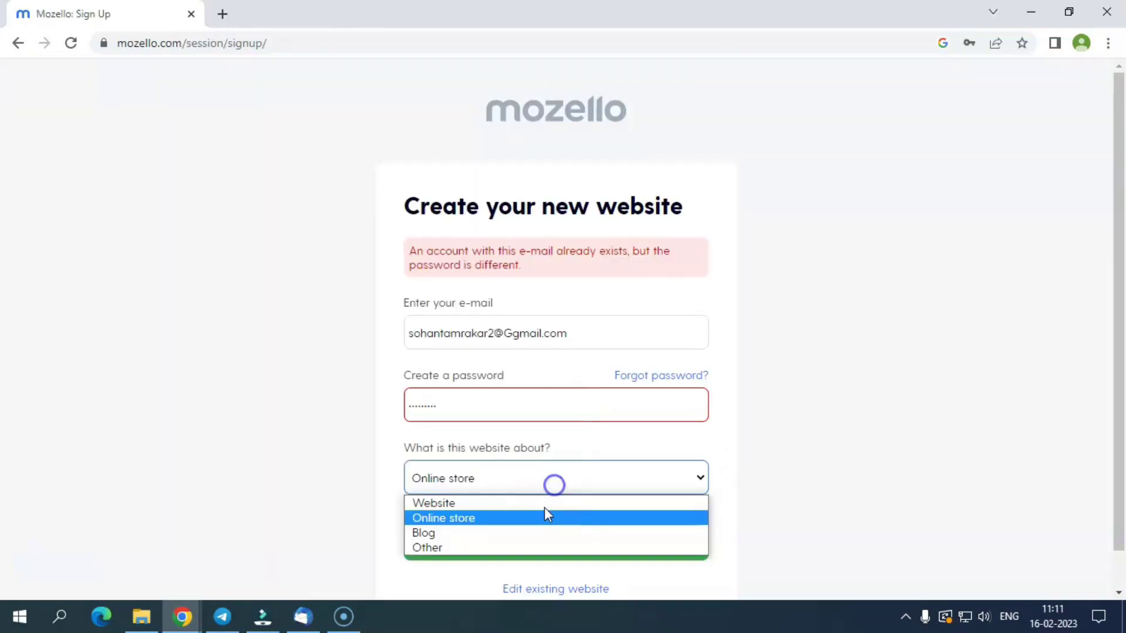
{"action": "left_click", "coordinate": [546, 515]}
{"action": "left_click", "coordinate": [536, 525]}
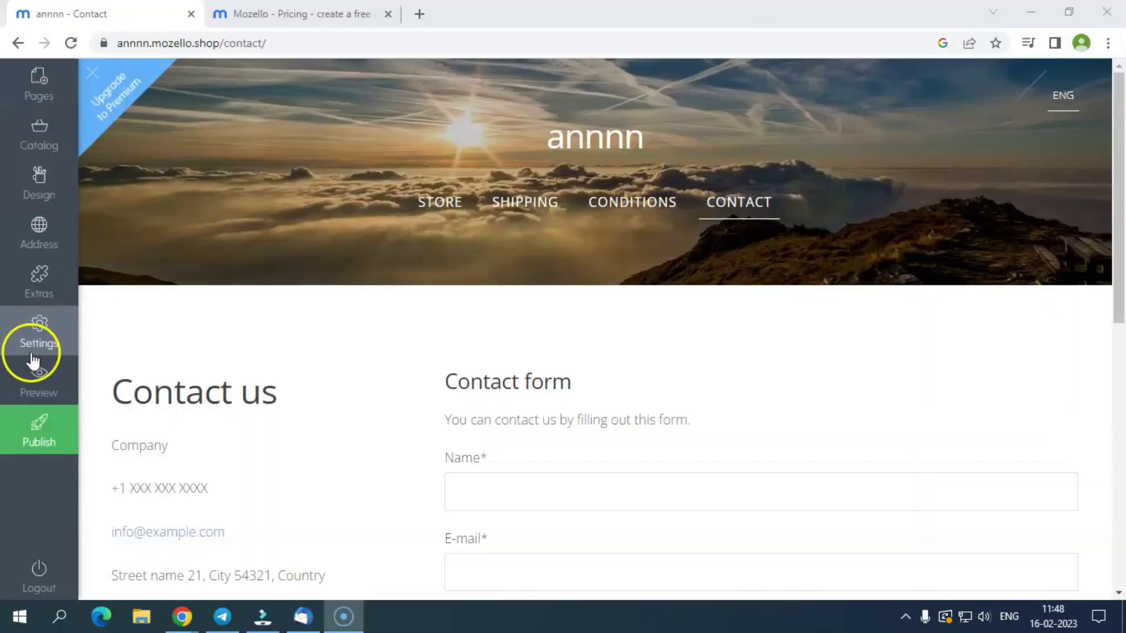
- Preview the new site as visitors see it, then view Mozello's pricing plans
{"action": "left_click", "coordinate": [46, 389]}
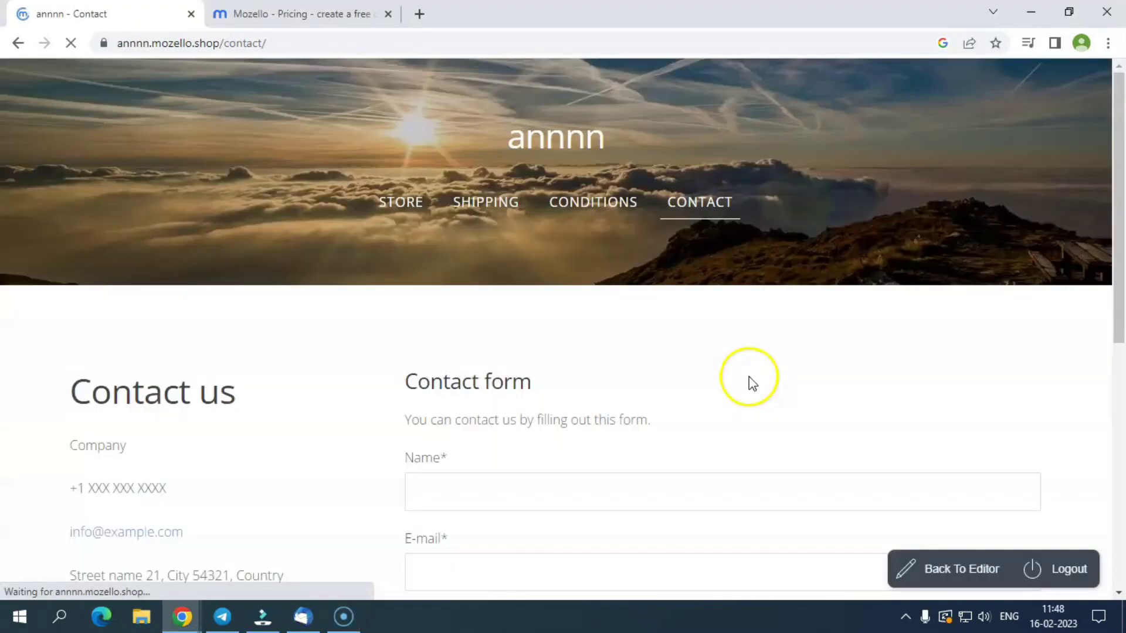
{"action": "scroll", "coordinate": [869, 465], "scroll_direction": "down", "scroll_amount": 5}
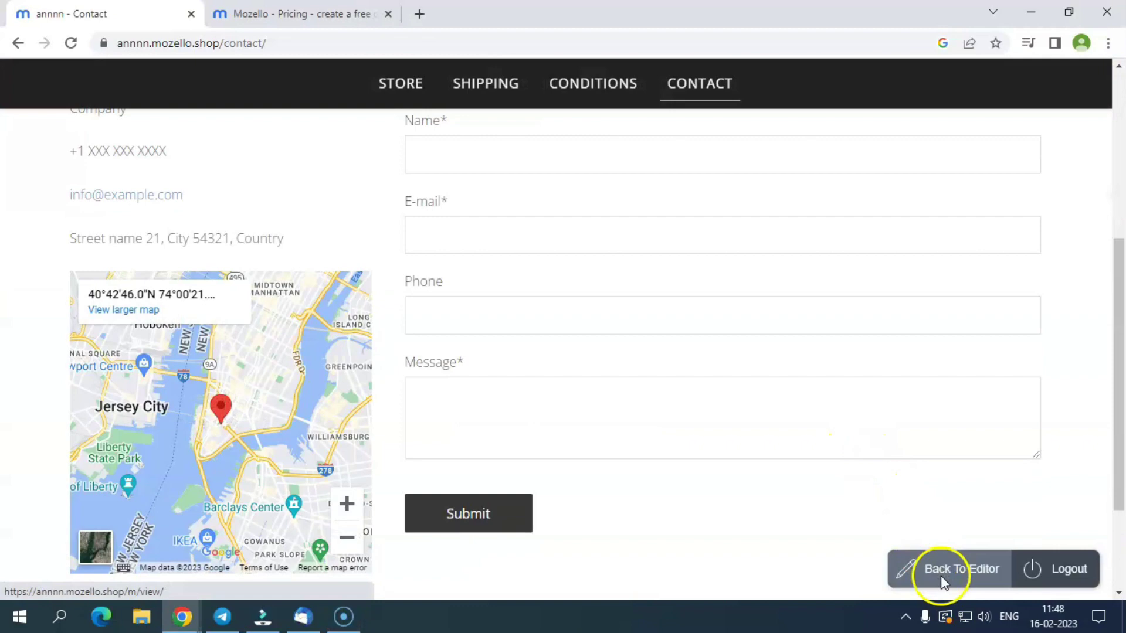
{"action": "left_click", "coordinate": [305, 13]}
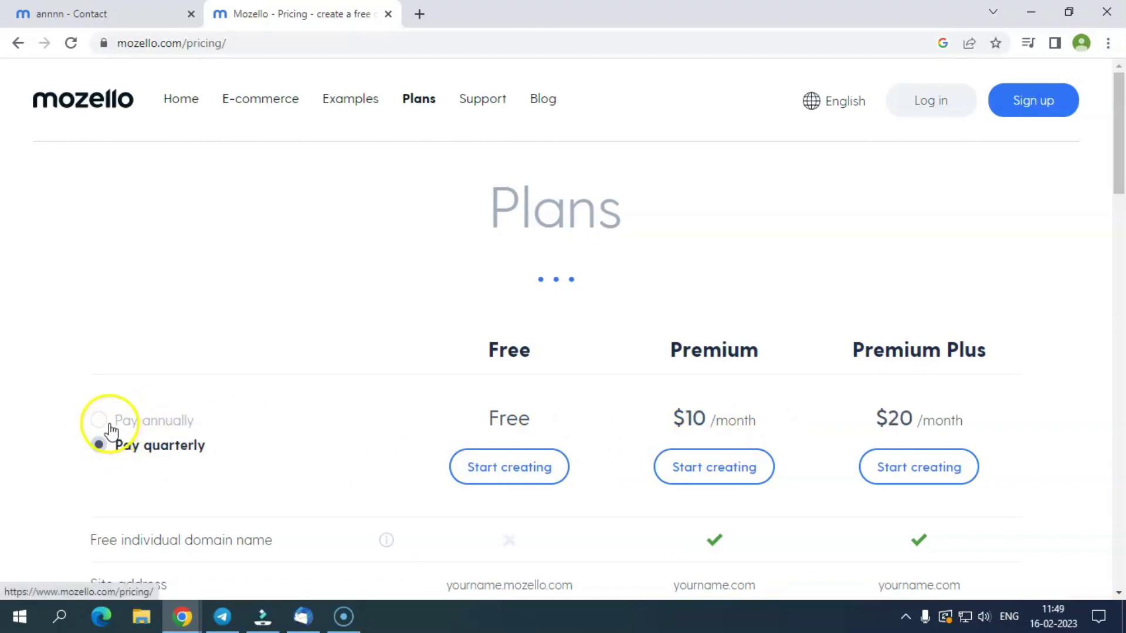
{"action": "scroll", "coordinate": [815, 460], "scroll_direction": "down", "scroll_amount": 8}
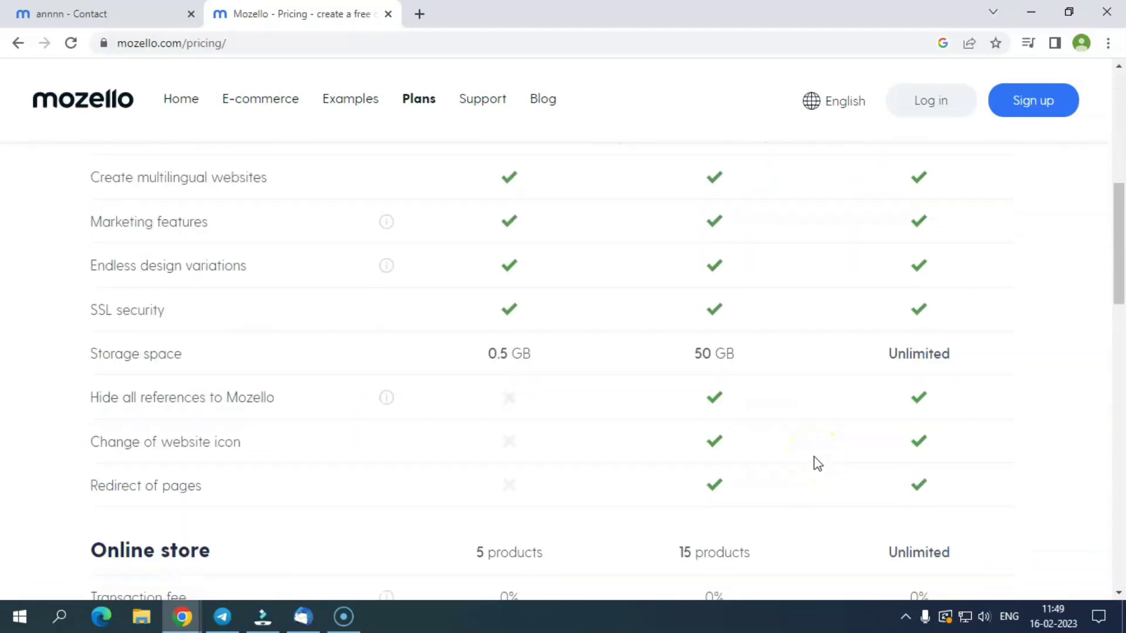
{"action": "scroll", "coordinate": [815, 462], "scroll_direction": "up", "scroll_amount": 7}
{"action": "left_click", "coordinate": [357, 417]}
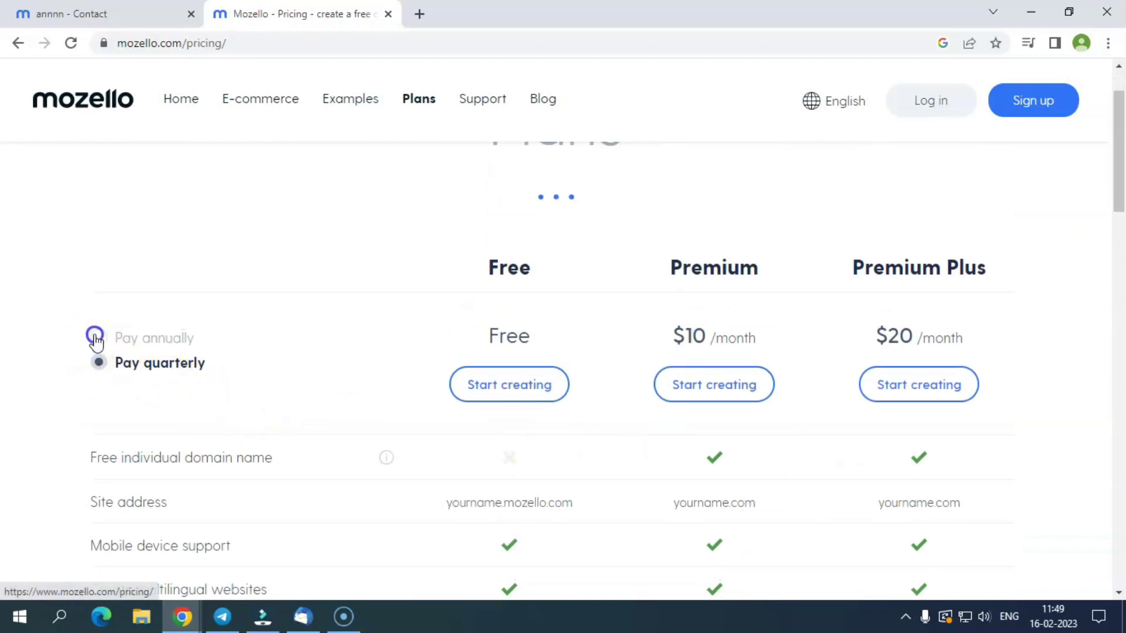
{"action": "scroll", "coordinate": [727, 379], "scroll_direction": "down", "scroll_amount": 4}
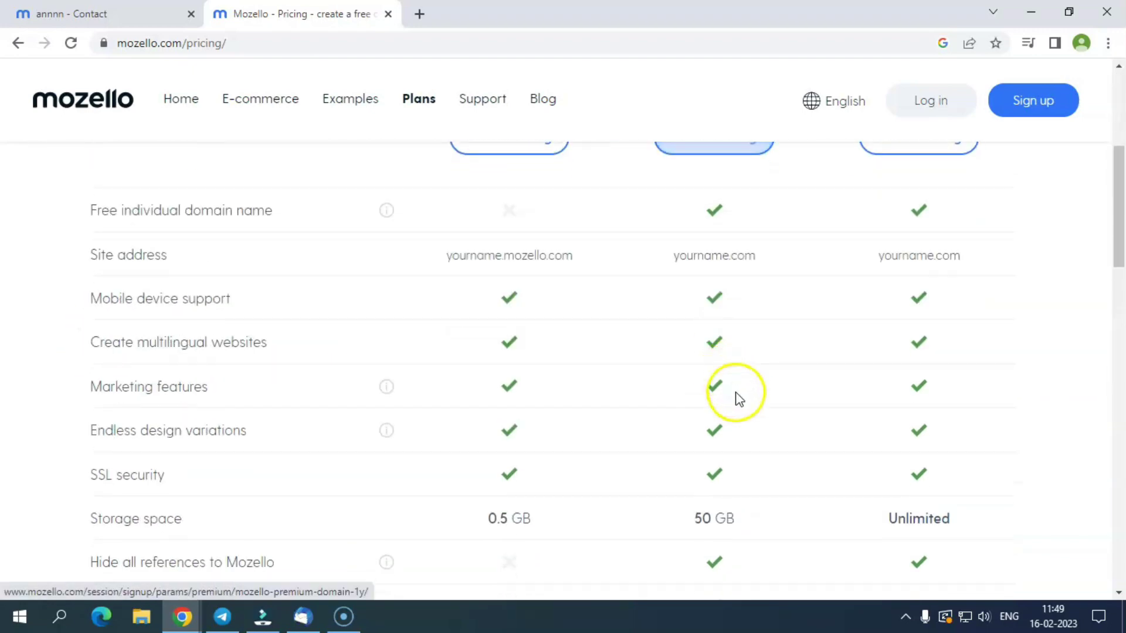
{"action": "scroll", "coordinate": [737, 399], "scroll_direction": "down", "scroll_amount": 5}
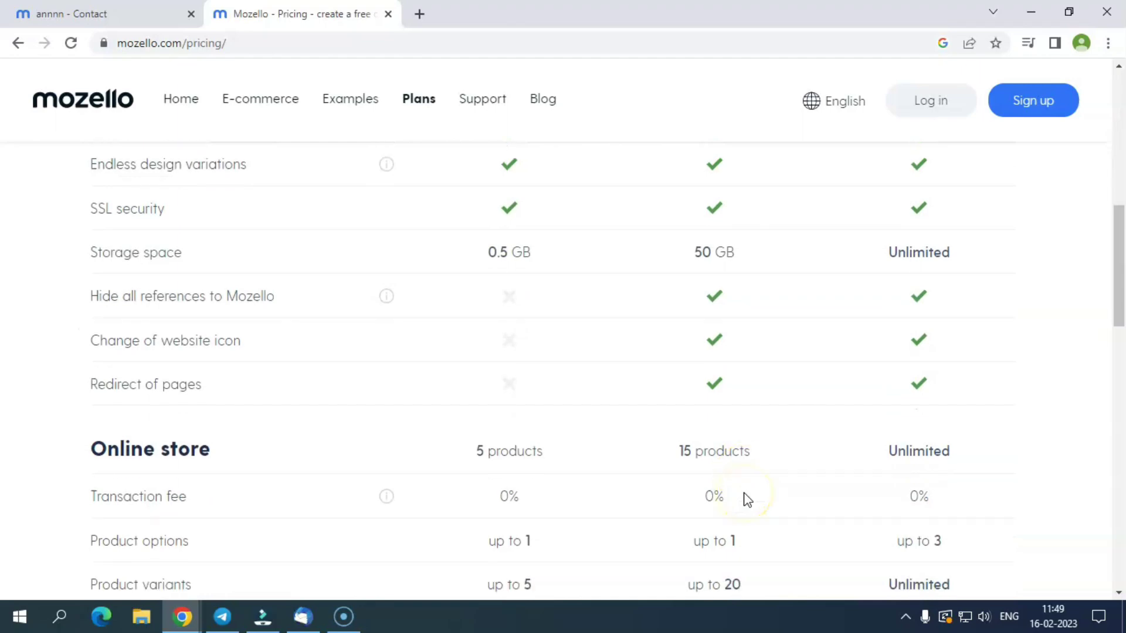
{"action": "scroll", "coordinate": [748, 500], "scroll_direction": "down", "scroll_amount": 4}
{"action": "scroll", "coordinate": [748, 500], "scroll_direction": "up", "scroll_amount": 7}
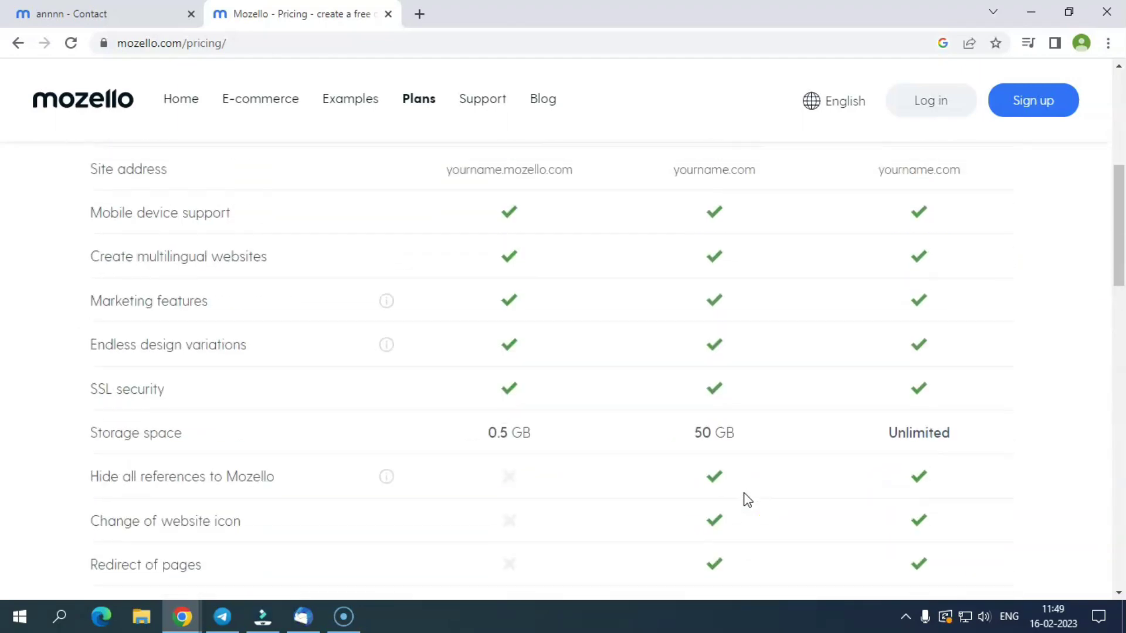
{"action": "scroll", "coordinate": [744, 498], "scroll_direction": "up", "scroll_amount": 7}
{"action": "left_click", "coordinate": [929, 425]}
{"action": "scroll", "coordinate": [928, 428], "scroll_direction": "down", "scroll_amount": 1}
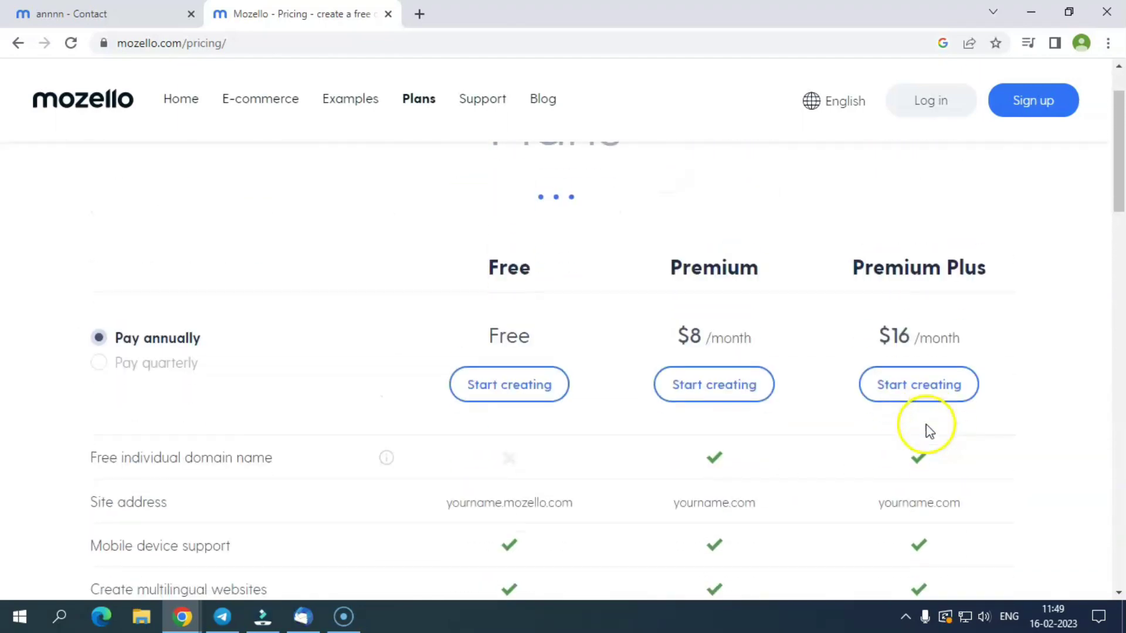
{"action": "scroll", "coordinate": [927, 431], "scroll_direction": "down", "scroll_amount": 8}
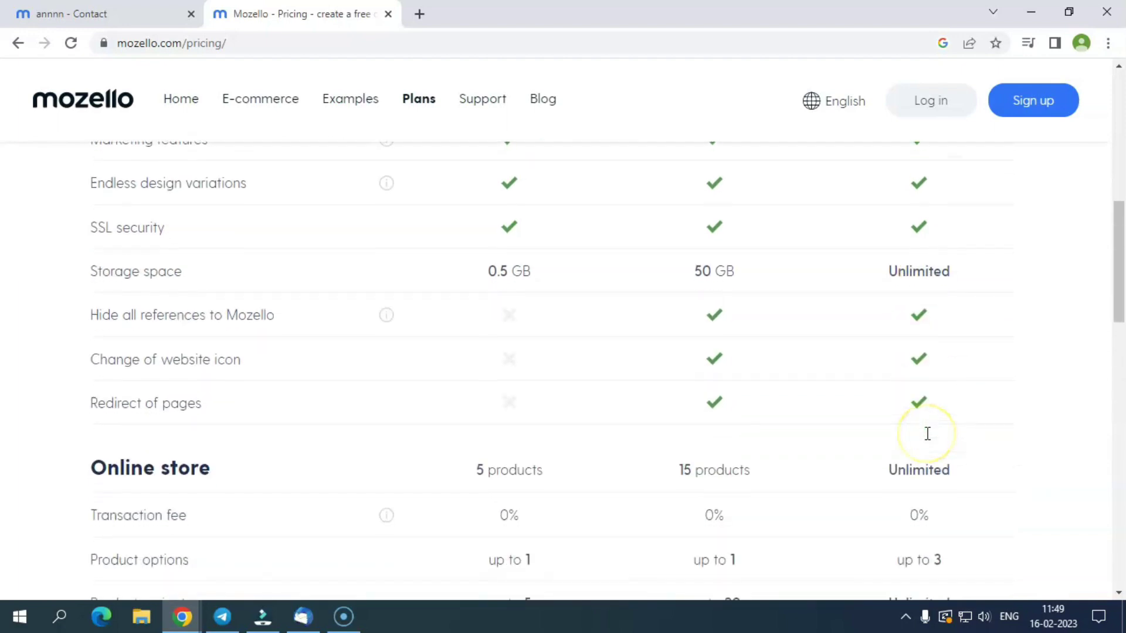
{"action": "scroll", "coordinate": [928, 434], "scroll_direction": "down", "scroll_amount": 10}
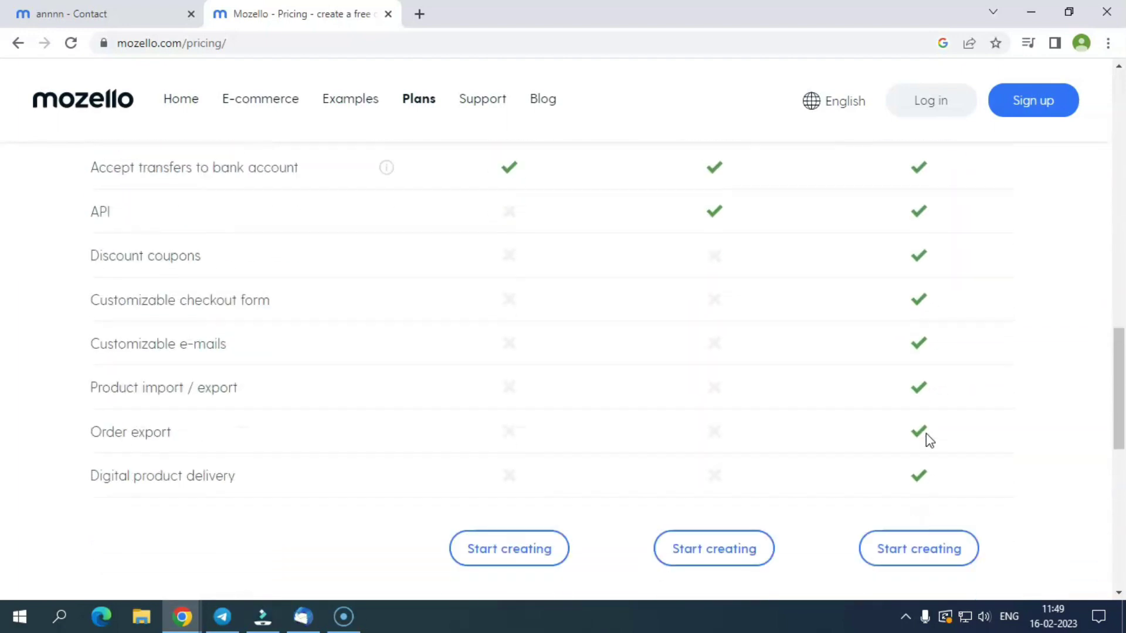
{"action": "scroll", "coordinate": [927, 438], "scroll_direction": "down", "scroll_amount": 2}
{"action": "scroll", "coordinate": [926, 434], "scroll_direction": "up", "scroll_amount": 11}
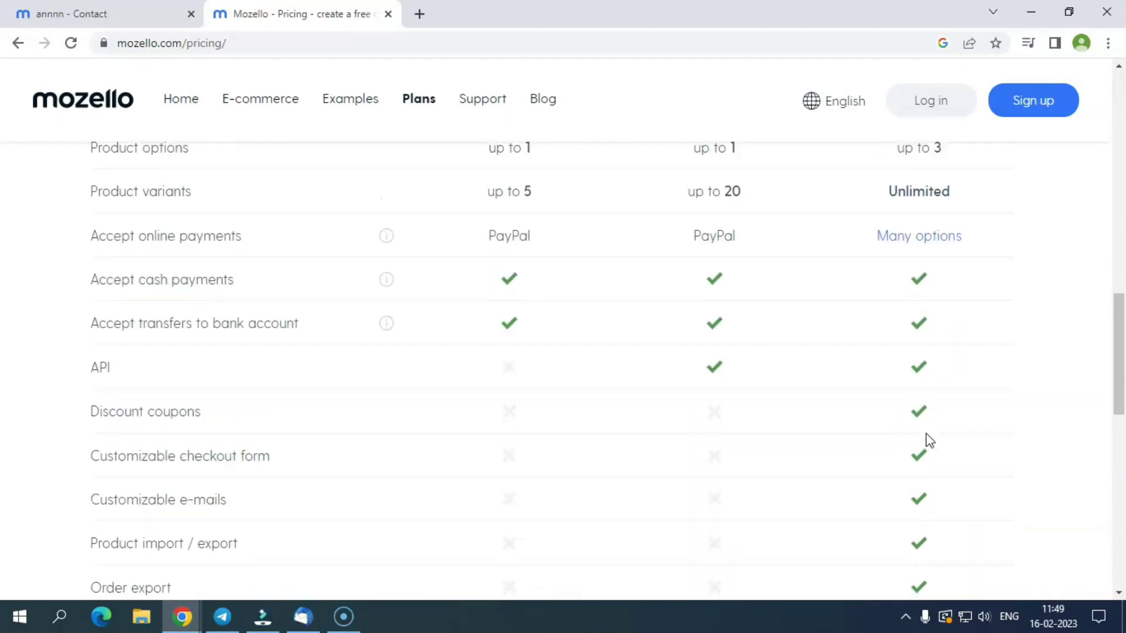
{"action": "scroll", "coordinate": [926, 433], "scroll_direction": "up", "scroll_amount": 10}
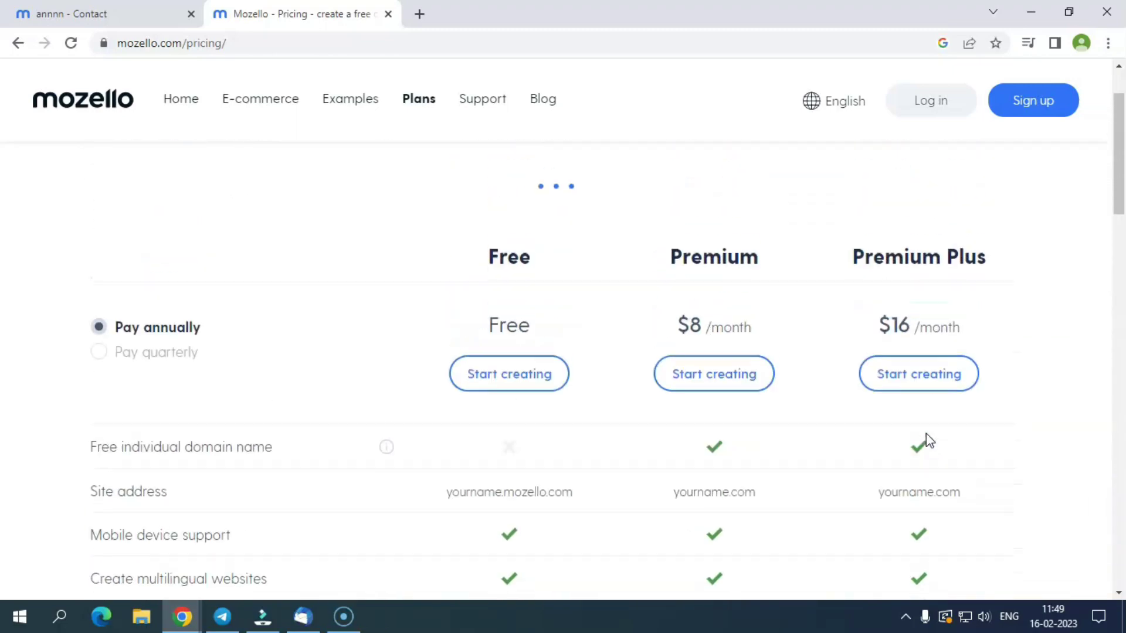